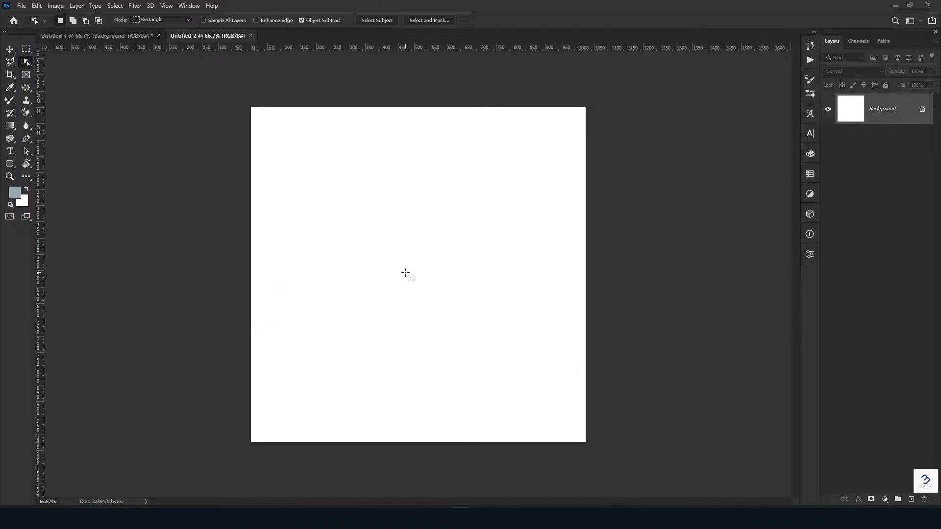
Step: Open the photo of the blonde woman with a mobile phone doing online shopping
key(ctrl+o)
double_click(96, 105)
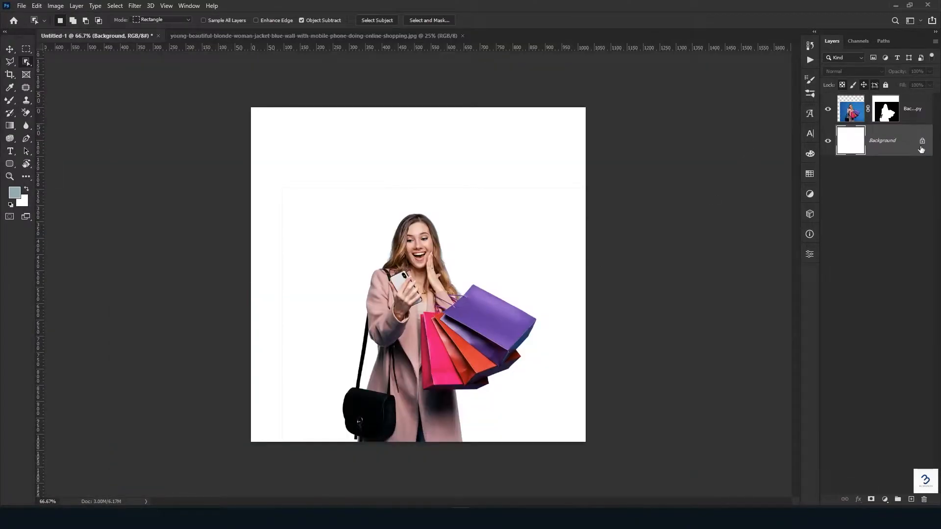
Step: Unlock the background layer and add a gradient fill layer above it using the dark magenta-to-black preset
click(921, 142)
click(884, 499)
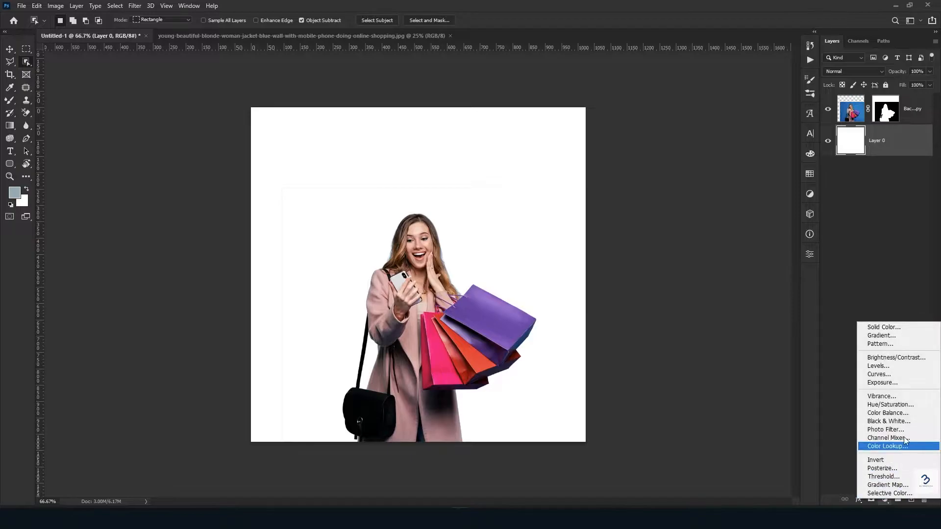
click(911, 335)
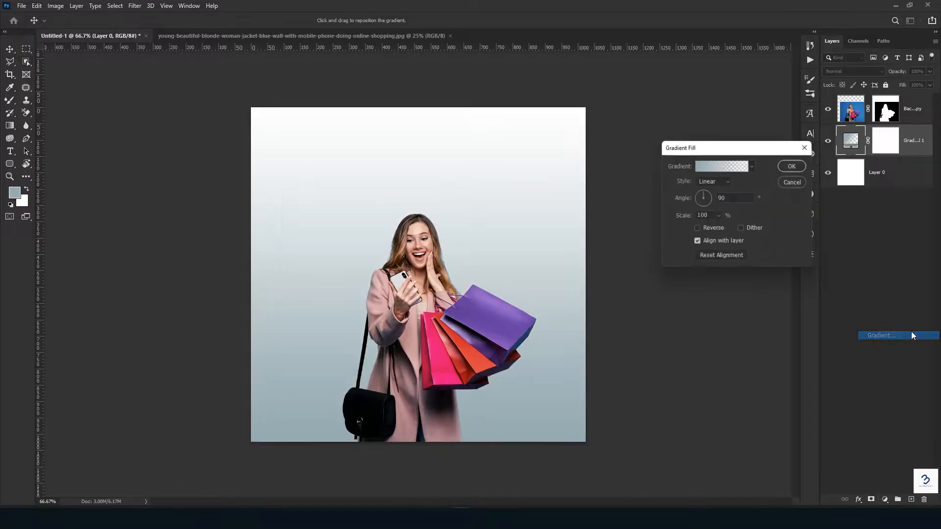
click(708, 165)
click(690, 189)
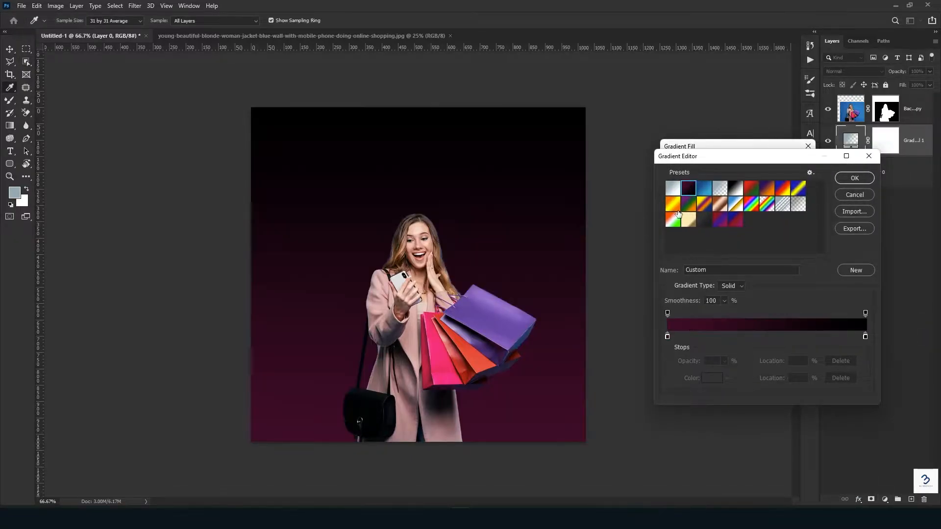
Step: Sample the purple shopping bag for the gradient's starting color stop and darken it to 2f1651
double_click(667, 337)
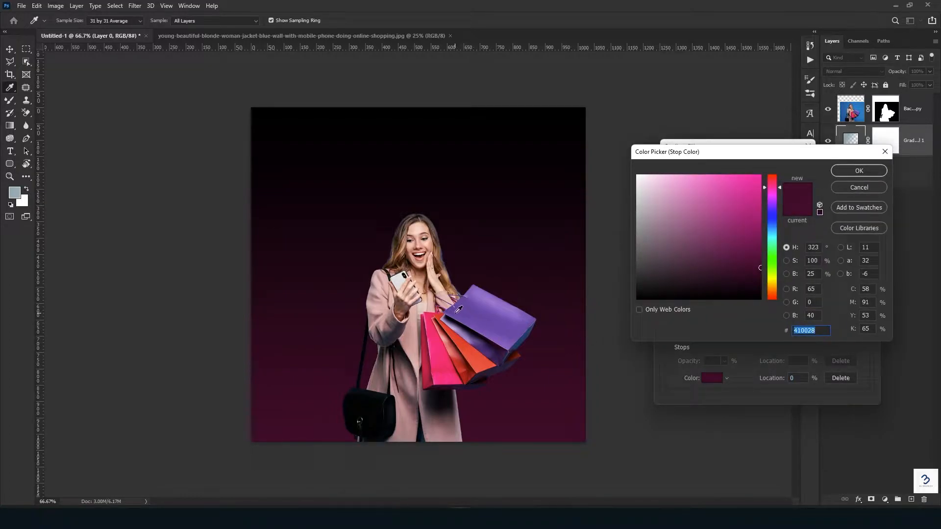
click(457, 310)
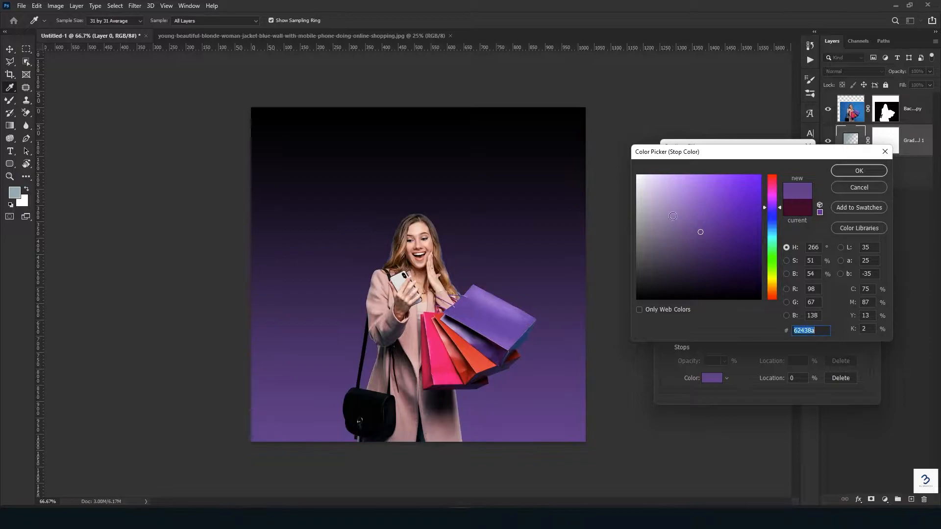
click(705, 243)
mouse_move(705, 243)
mouse_down()
mouse_move(707, 260)
mouse_move(728, 260)
mouse_up()
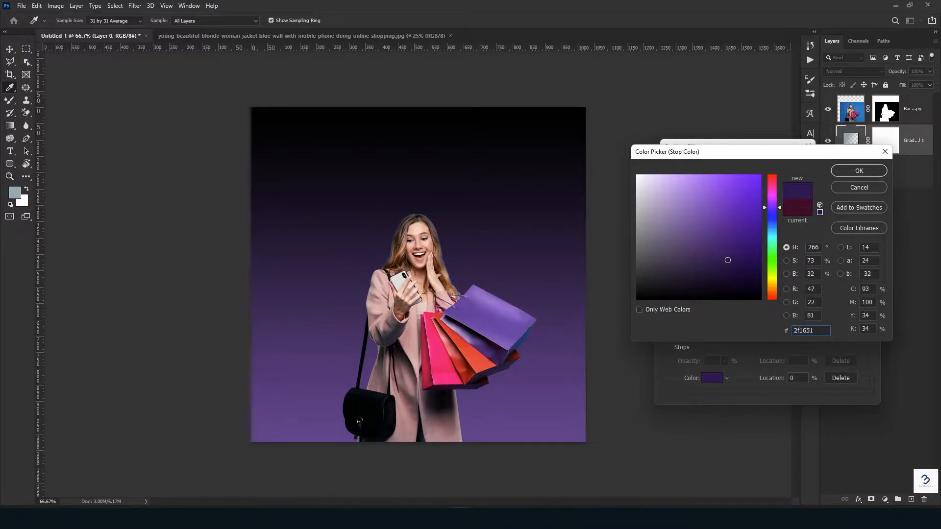
click(858, 171)
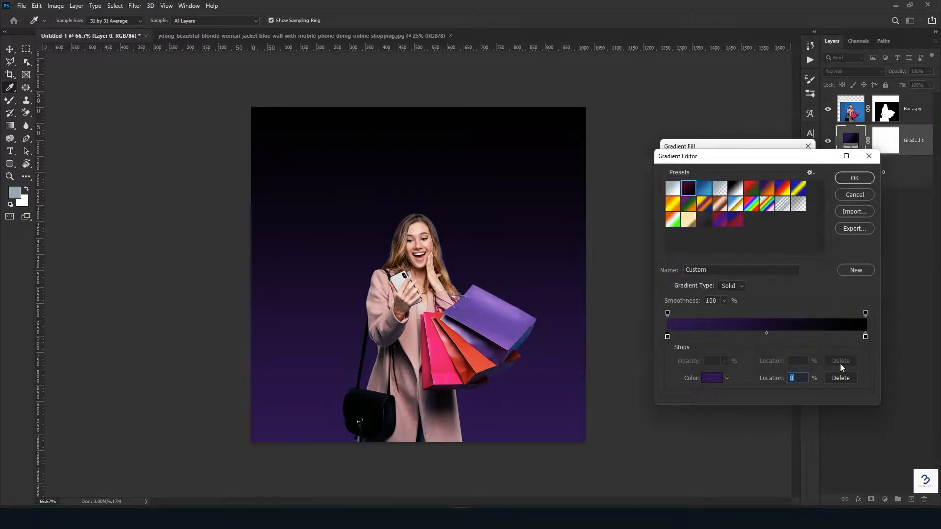
Step: Set the gradient's ending color stop to 412075, based on the purple shopping bag, and accept the edited gradient
click(864, 338)
double_click(865, 338)
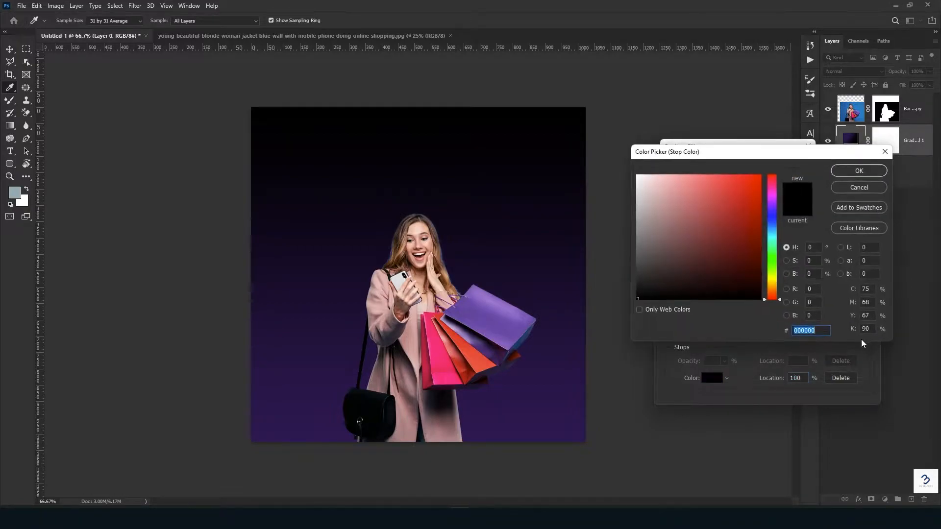
click(506, 304)
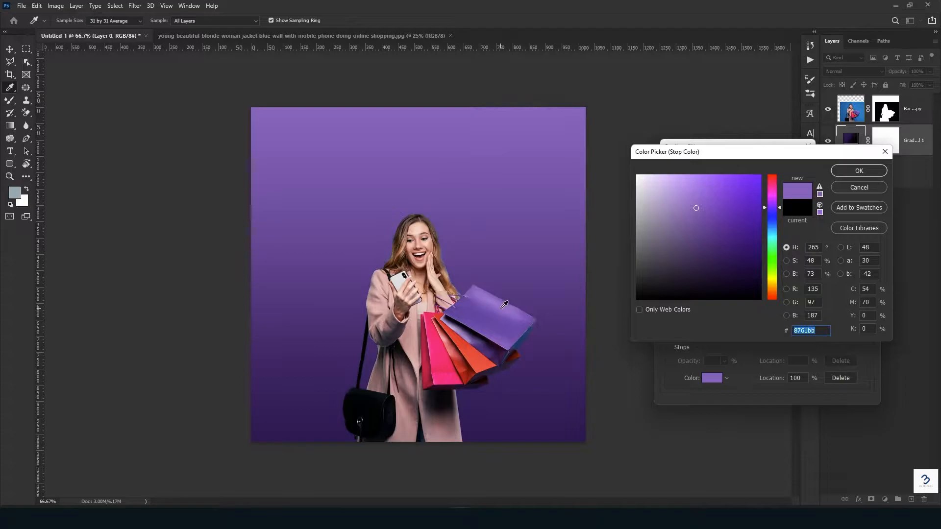
click(503, 309)
click(498, 323)
click(516, 319)
click(527, 327)
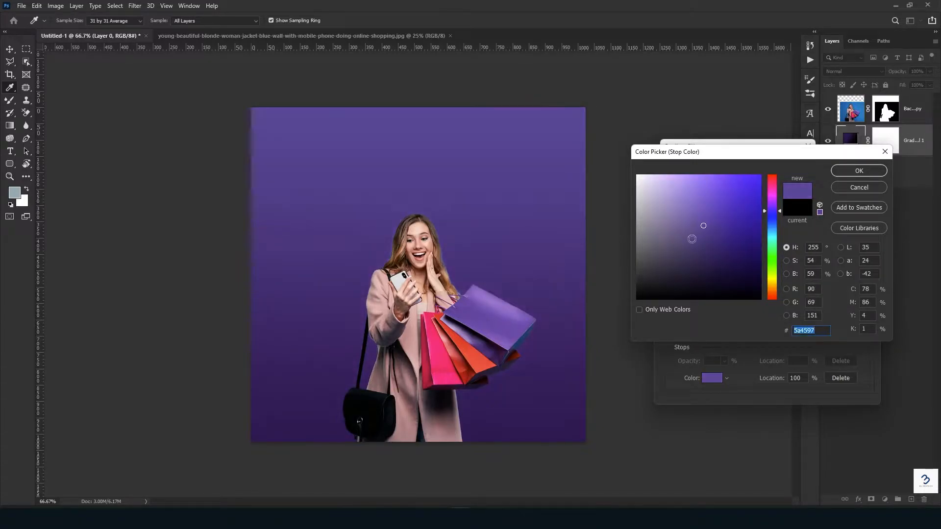
click(460, 310)
drag(705, 227, 726, 241)
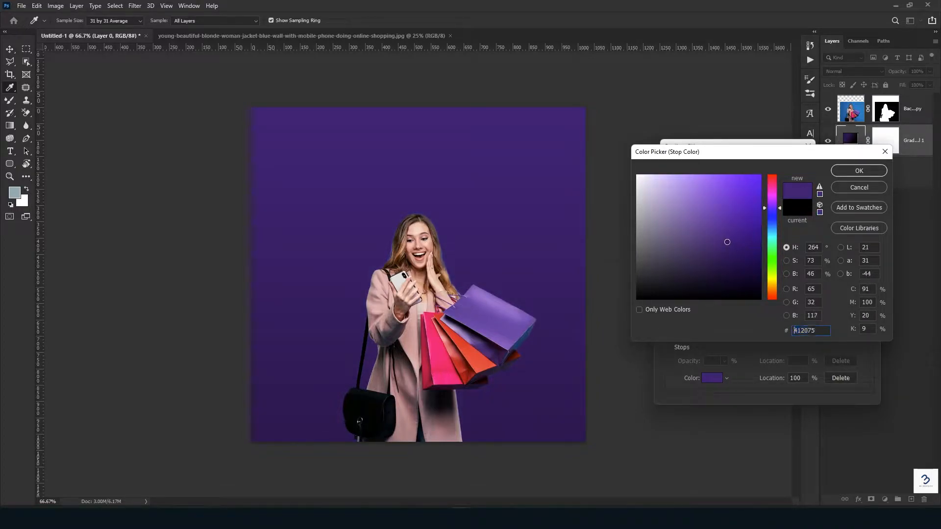
click(858, 170)
click(857, 179)
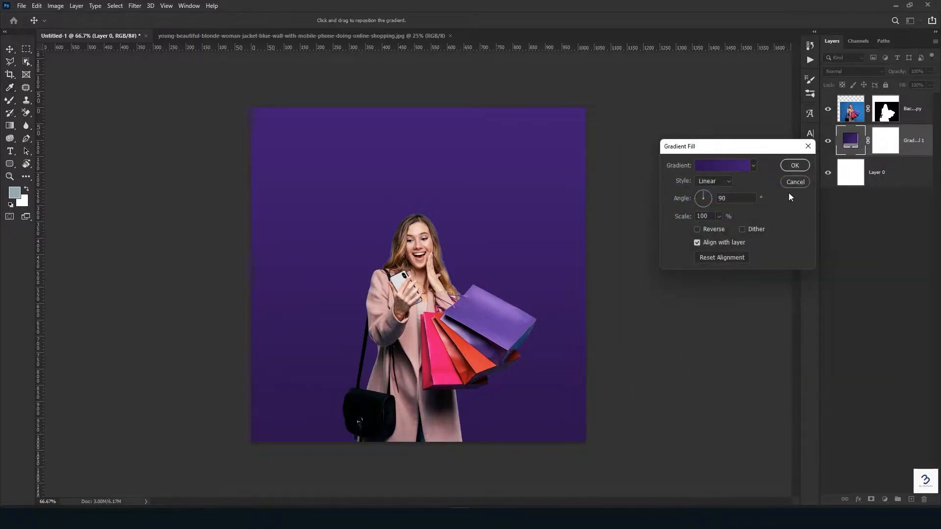
Step: Make the gradient fill radial and reversed with a scale of 133%, and apply it
click(710, 189)
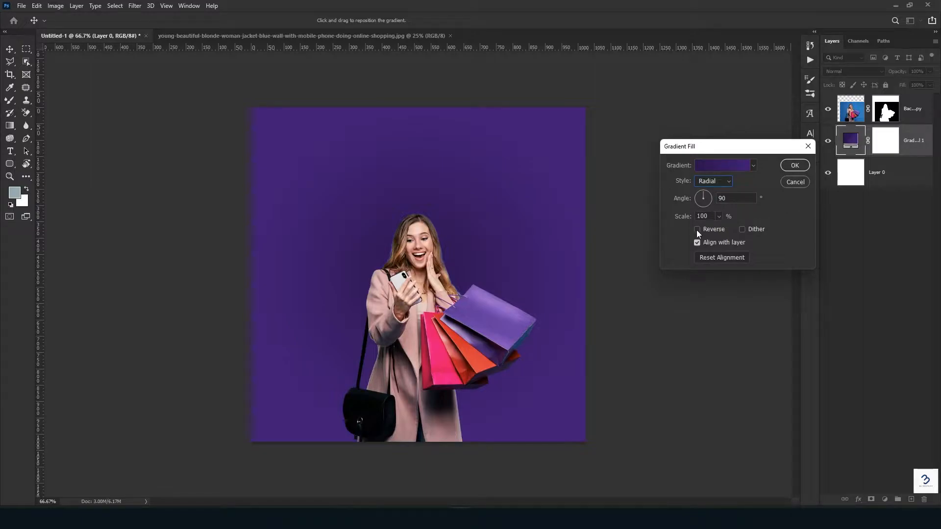
click(697, 231)
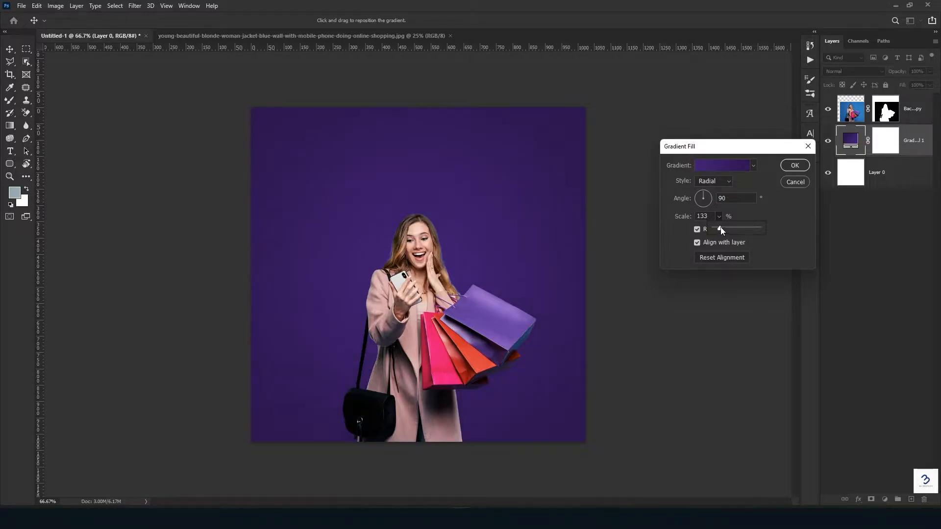
click(793, 165)
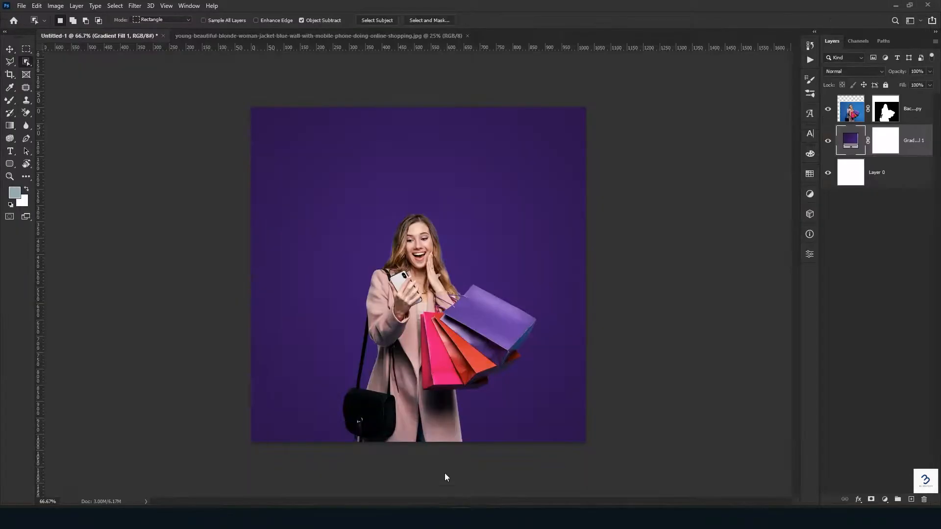
Step: Paste the copied wave pattern as a smart object above the gradient fill and set its blend mode to Multiply
key(ctrl+v)
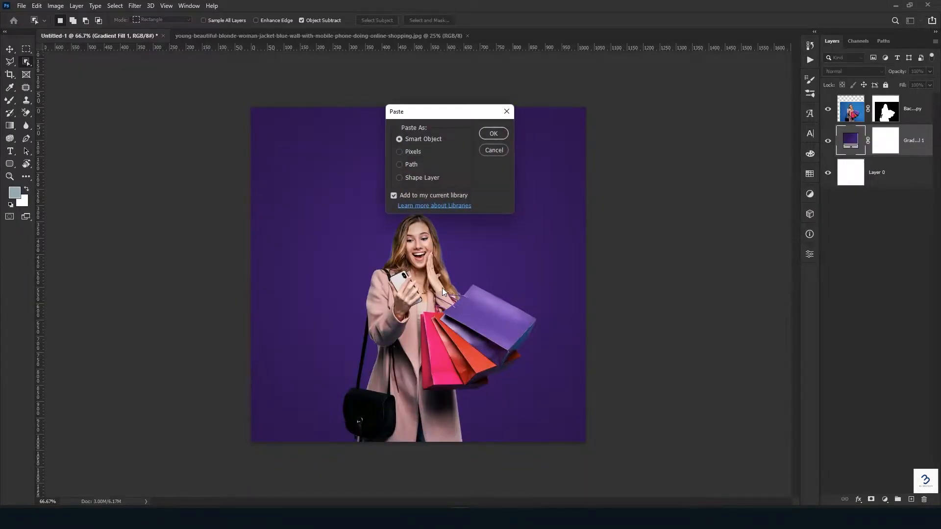
click(493, 134)
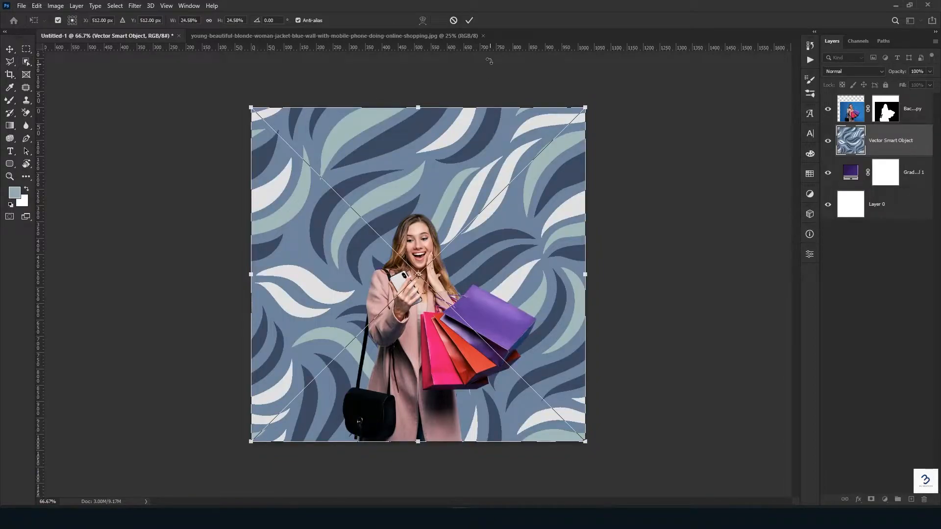
click(471, 19)
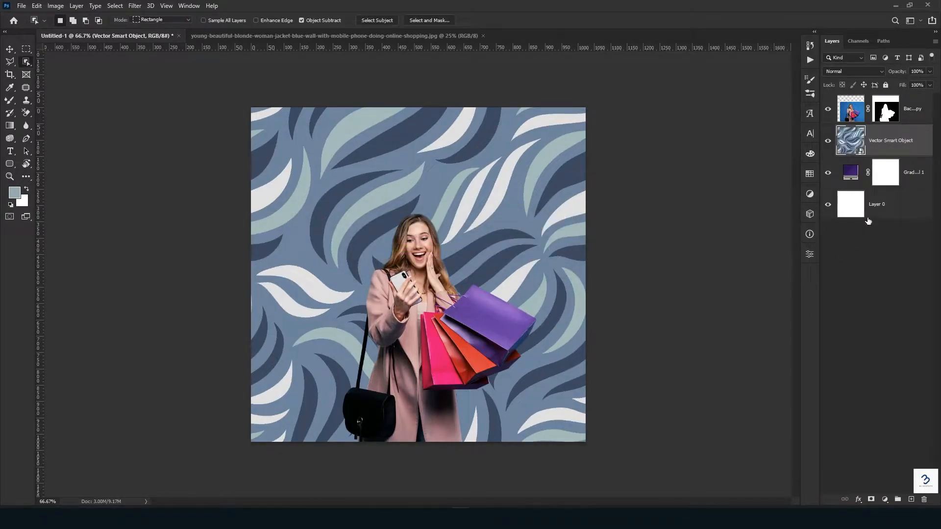
click(881, 70)
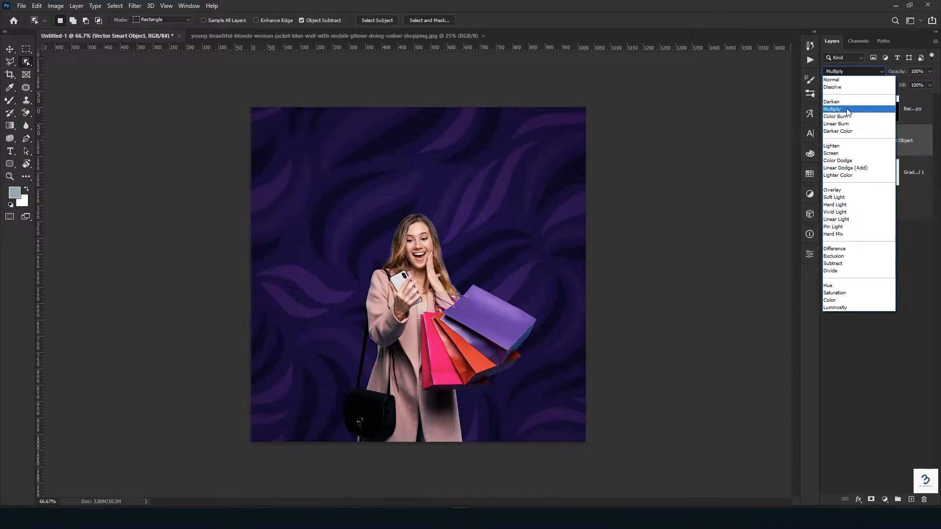
click(847, 109)
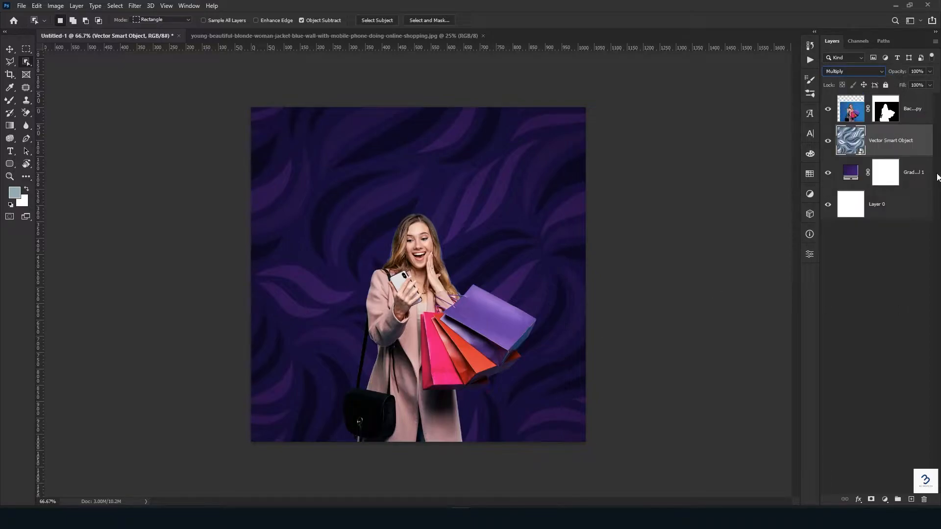
Step: Add the text SUMMER in the upper part of the canvas and move its layer to the top of the stack
key(t)
click(327, 152)
text(SU)
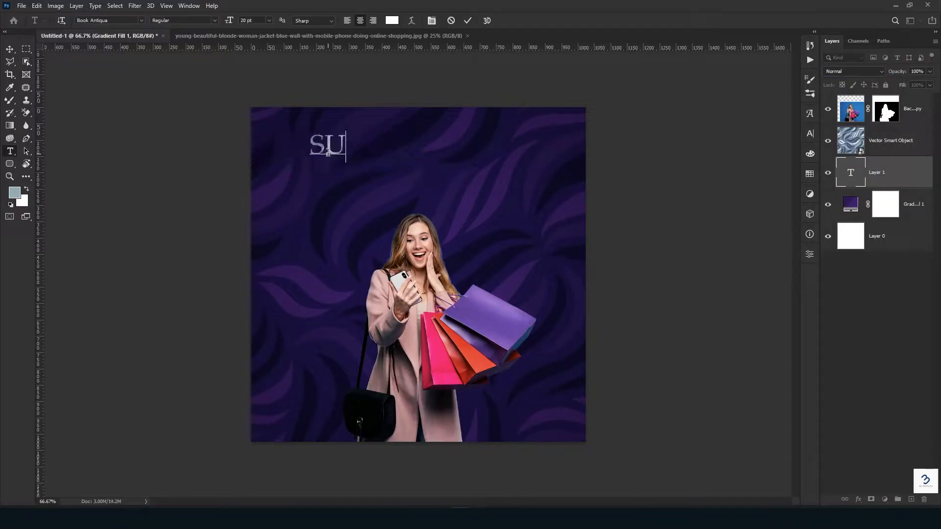
text(MMER)
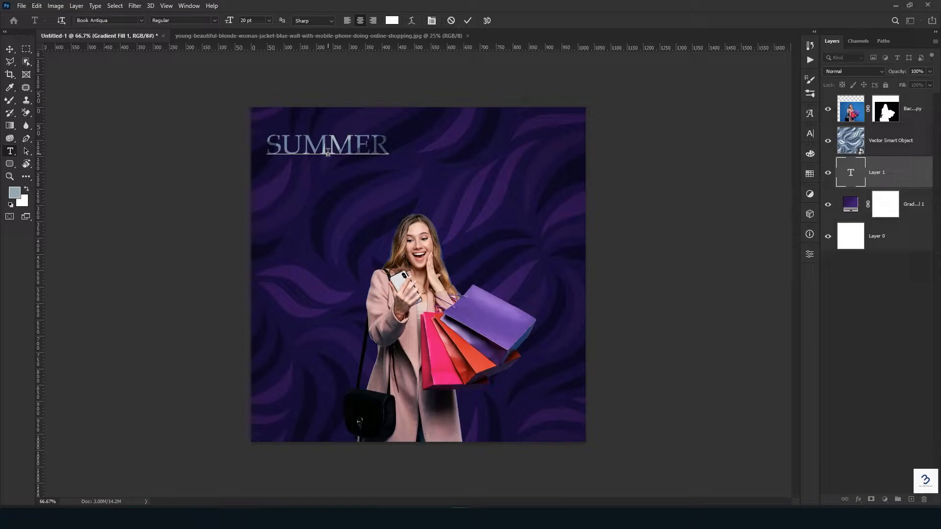
click(467, 20)
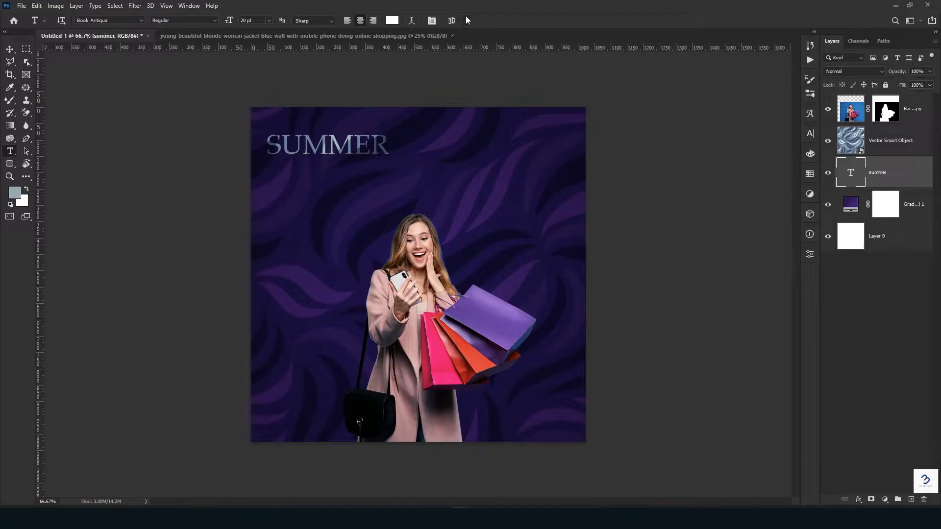
drag(911, 177, 911, 95)
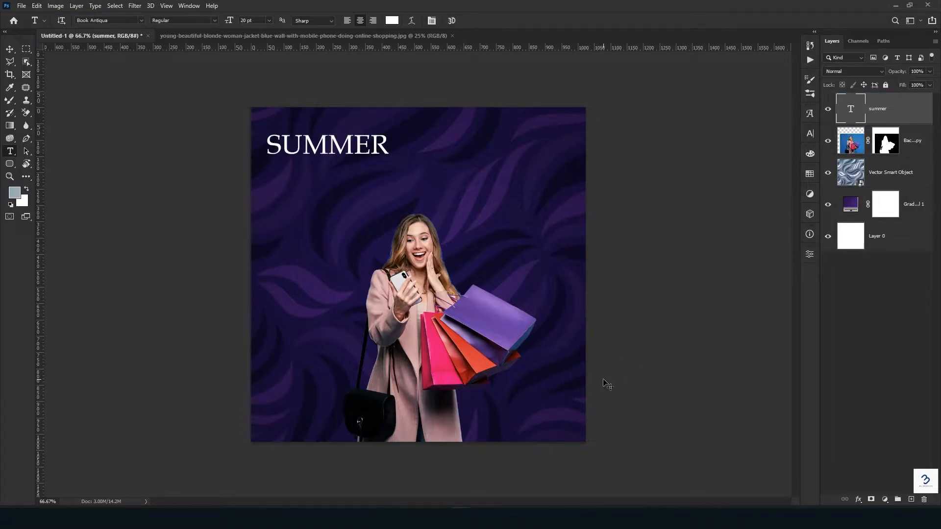
Step: Enlarge the SUMMER text to about 44 pt and center it horizontally near the canvas's upper edge
key(ctrl+t)
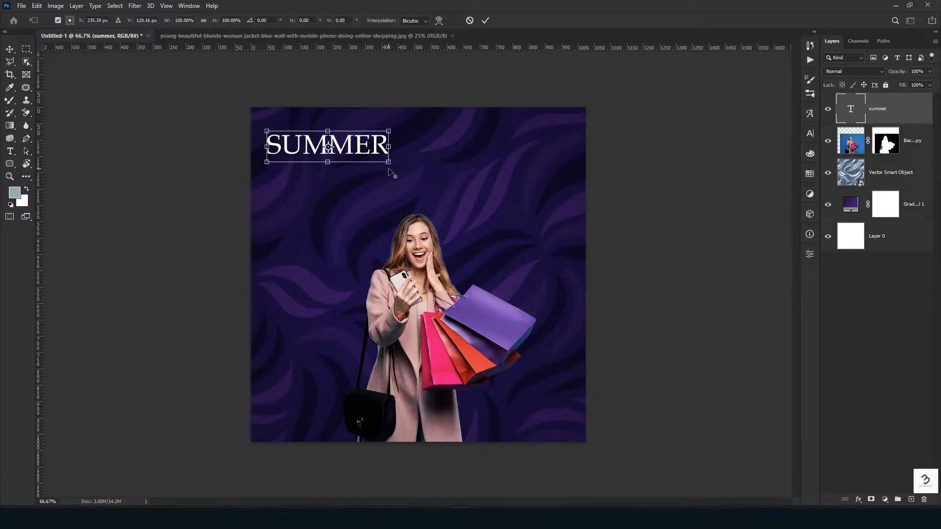
drag(388, 165, 460, 180)
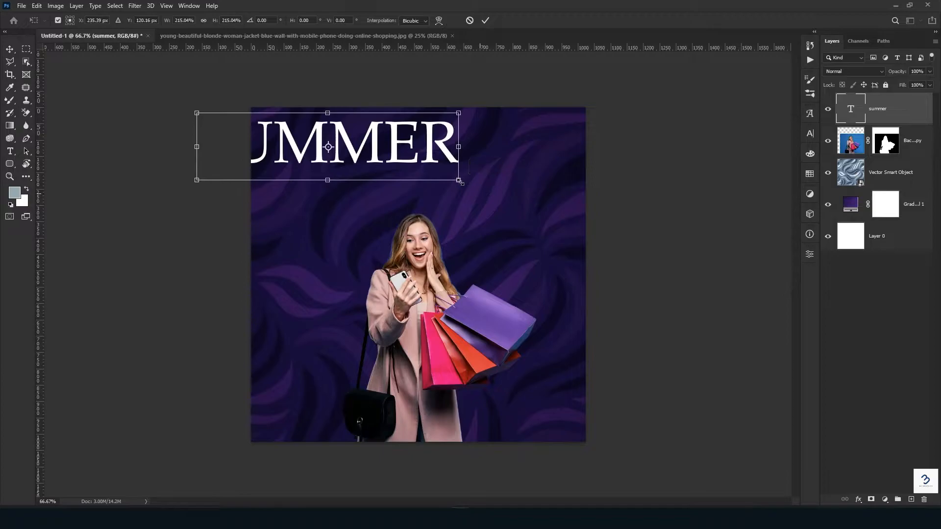
drag(376, 159, 475, 175)
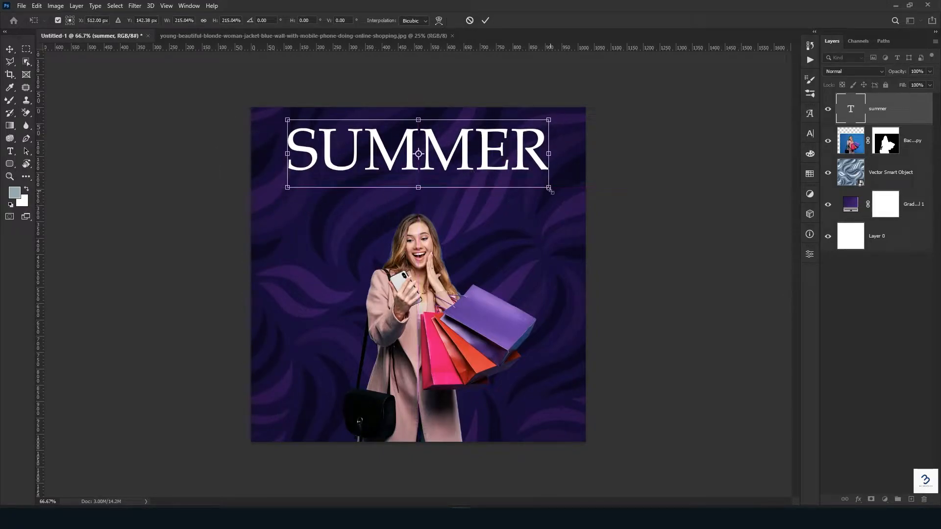
mouse_move(550, 188)
mouse_down()
mouse_move(563, 191)
mouse_move(552, 188)
mouse_up()
click(485, 21)
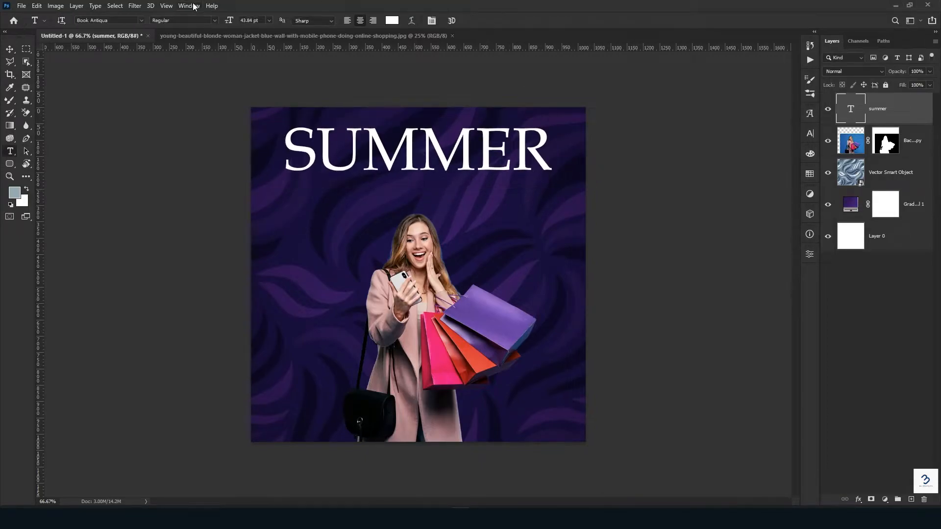
Step: Create a guide layout with margin guides along all four sides of the canvas
click(167, 5)
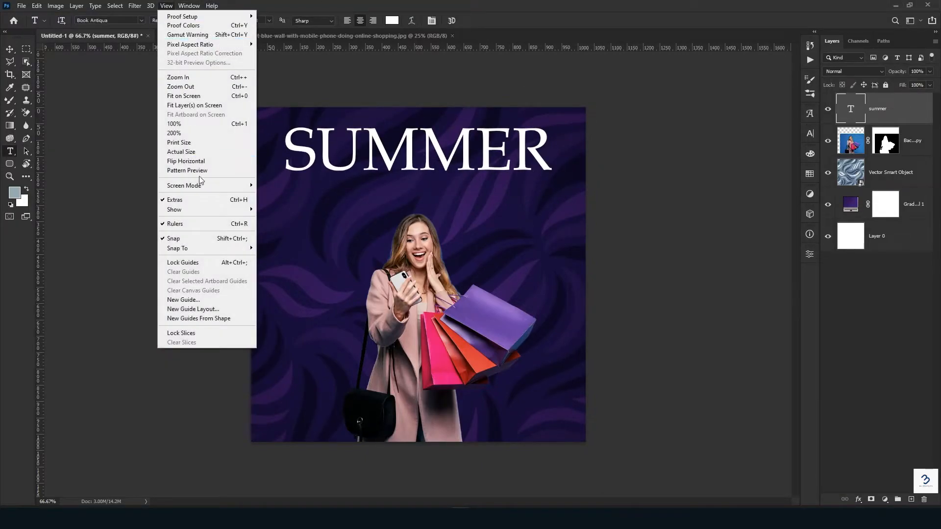
click(202, 307)
click(504, 110)
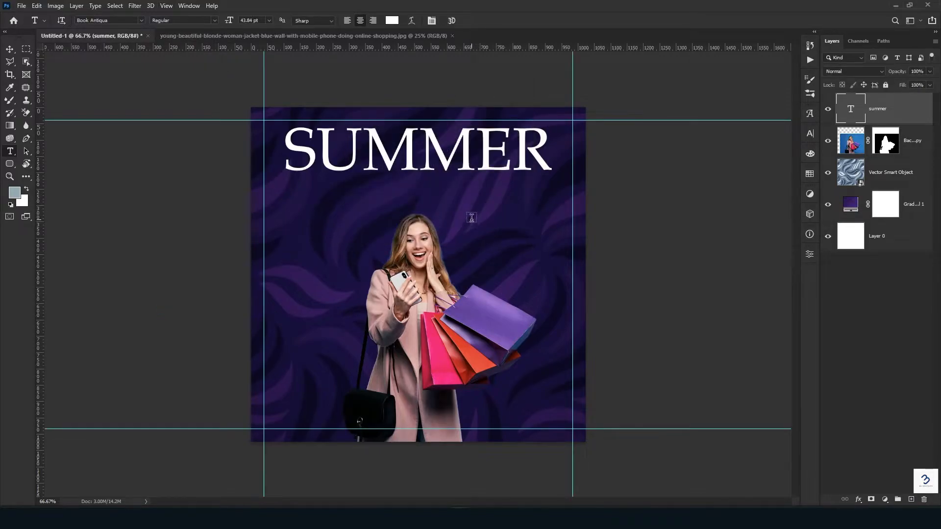
Step: Add the text SALE below SUMMER and set its font to The Bredan
click(356, 205)
text(SALE)
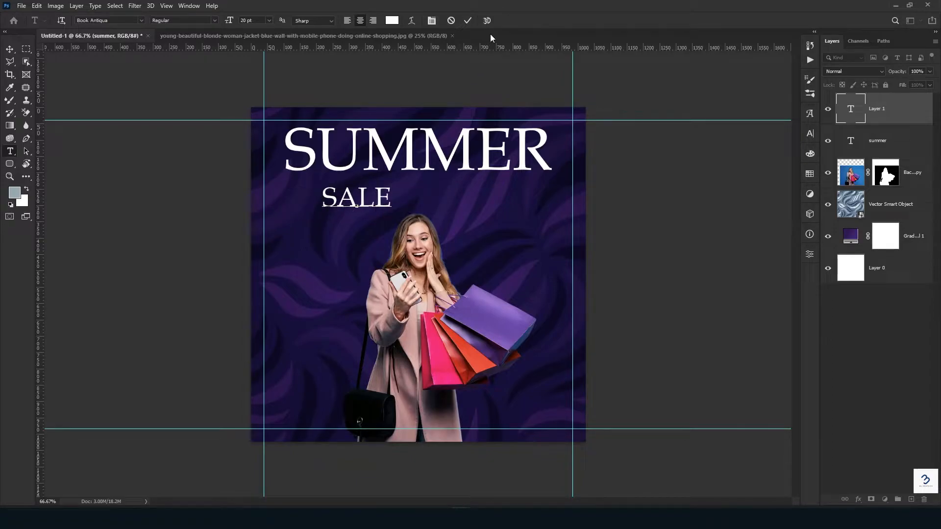
click(468, 20)
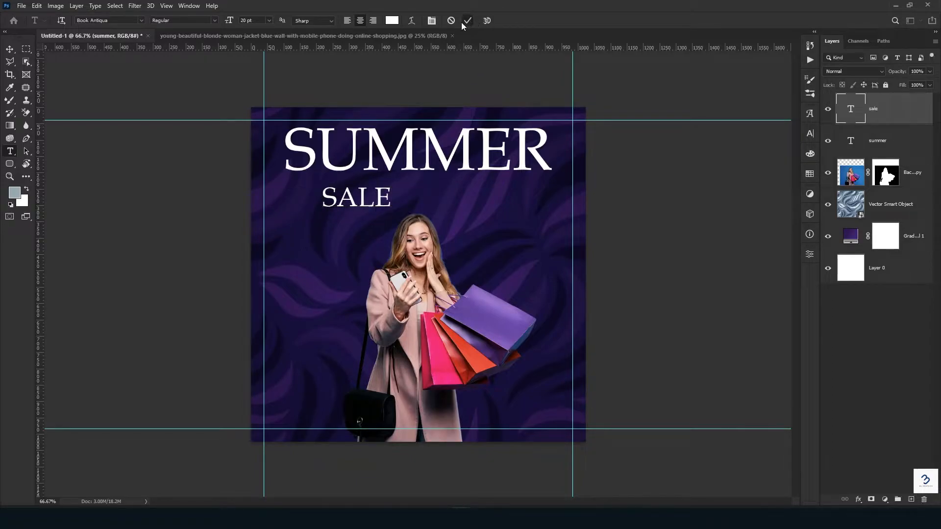
click(142, 20)
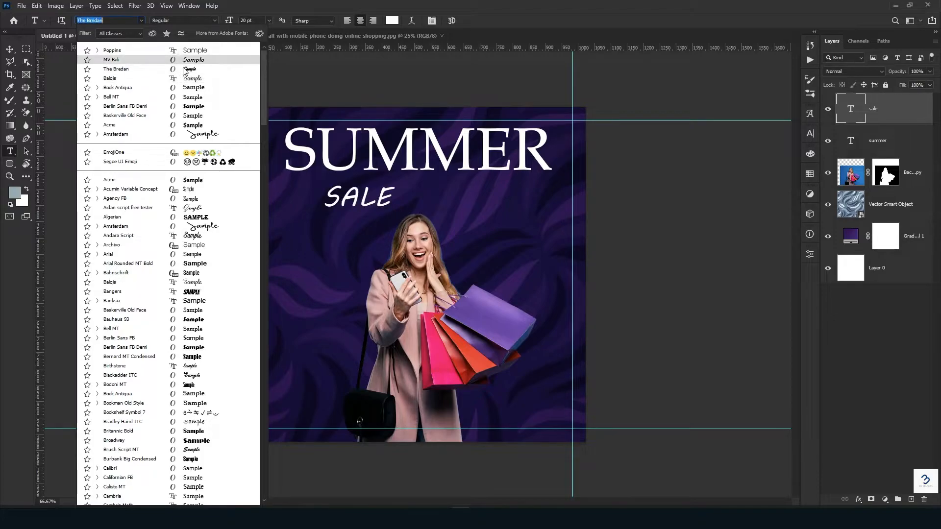
click(184, 71)
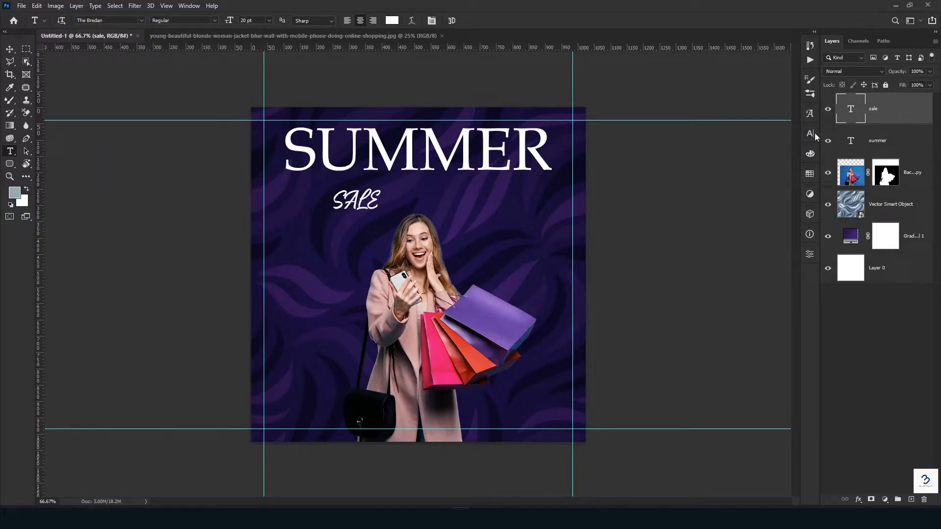
Step: Turn off All Caps for the last three letters of SALE so the text reads Sale
click(344, 201)
drag(344, 202, 381, 201)
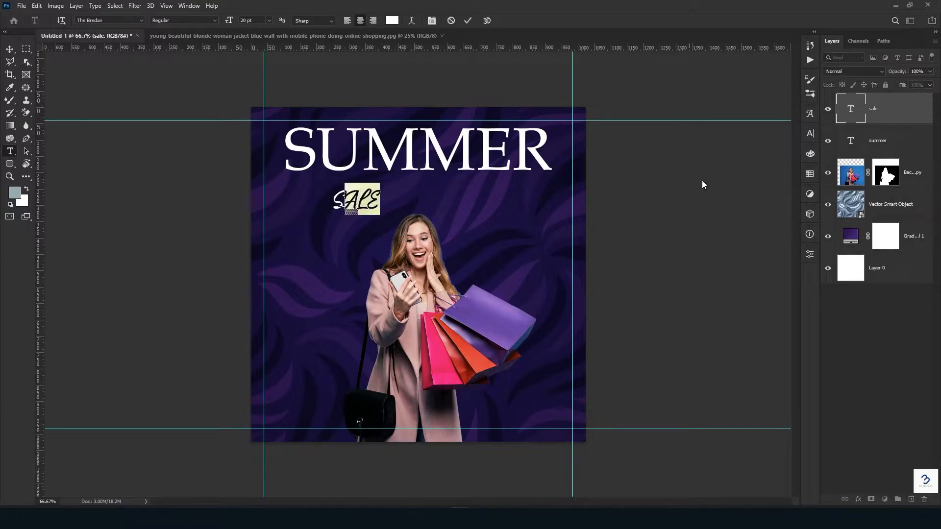
click(807, 134)
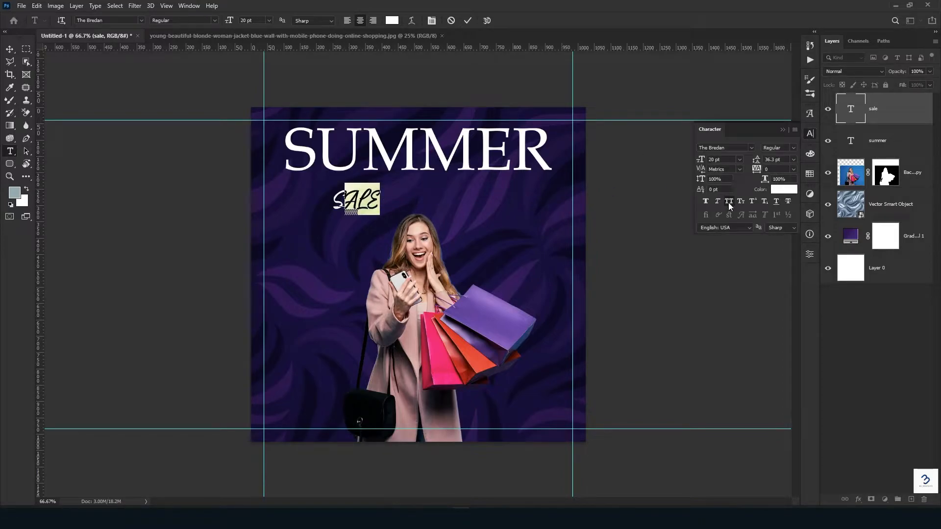
click(729, 202)
click(782, 130)
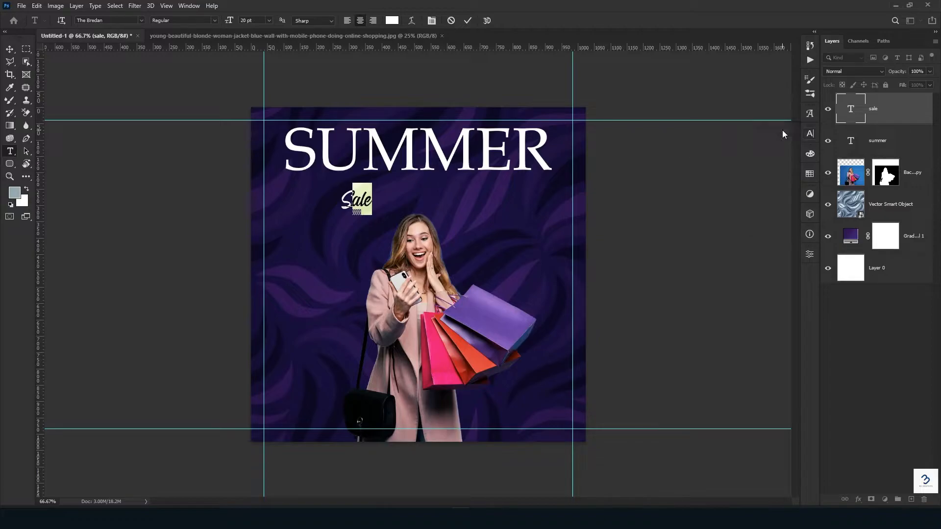
click(466, 21)
Step: Recolor the Sale text with a purple sampled from the shopping bag and made slightly brighter
click(391, 21)
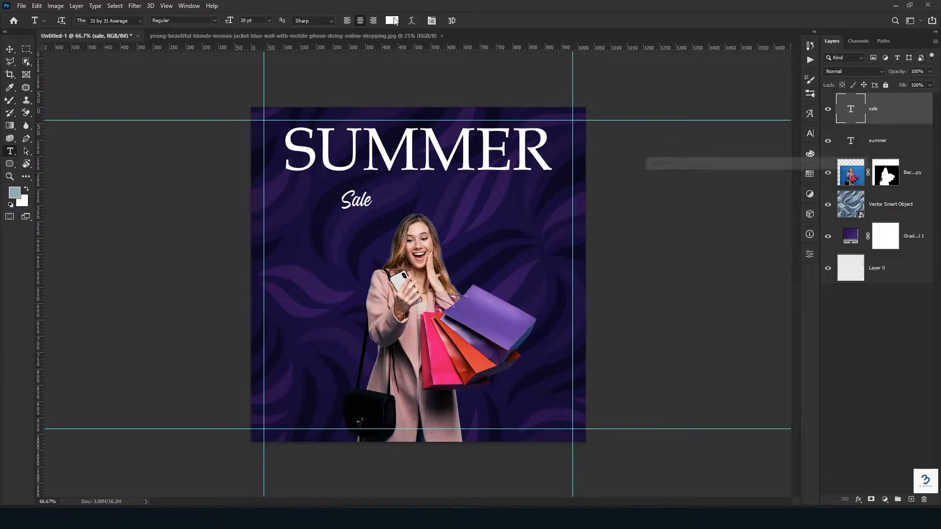
click(504, 300)
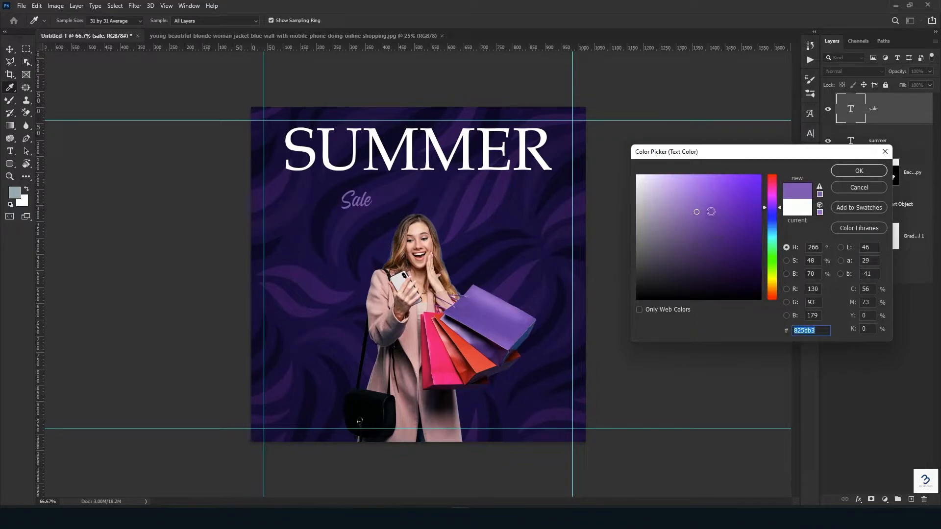
drag(711, 211, 708, 202)
click(851, 171)
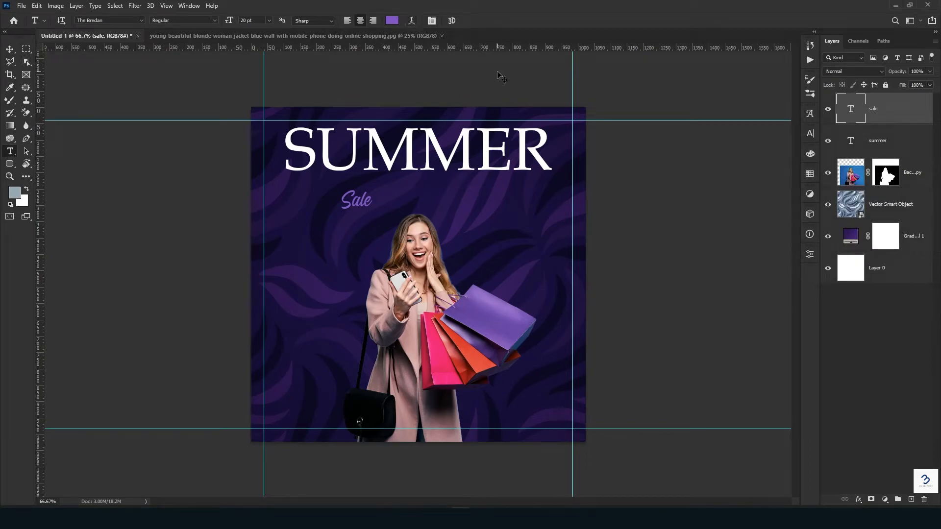
Step: Scale the Sale text to about 278% and center it horizontally, overlapping the lower edge of SUMMER
key(ctrl+t)
drag(374, 217, 402, 244)
drag(365, 215, 429, 190)
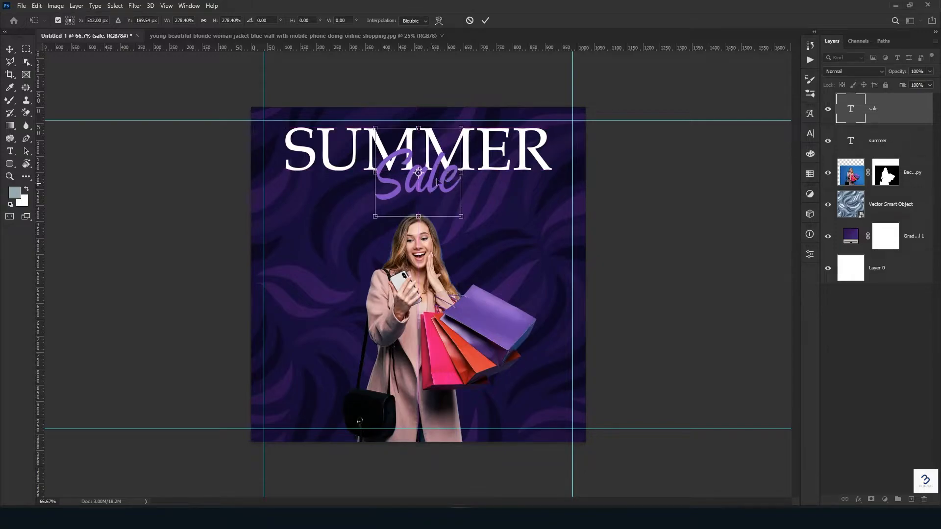
click(483, 23)
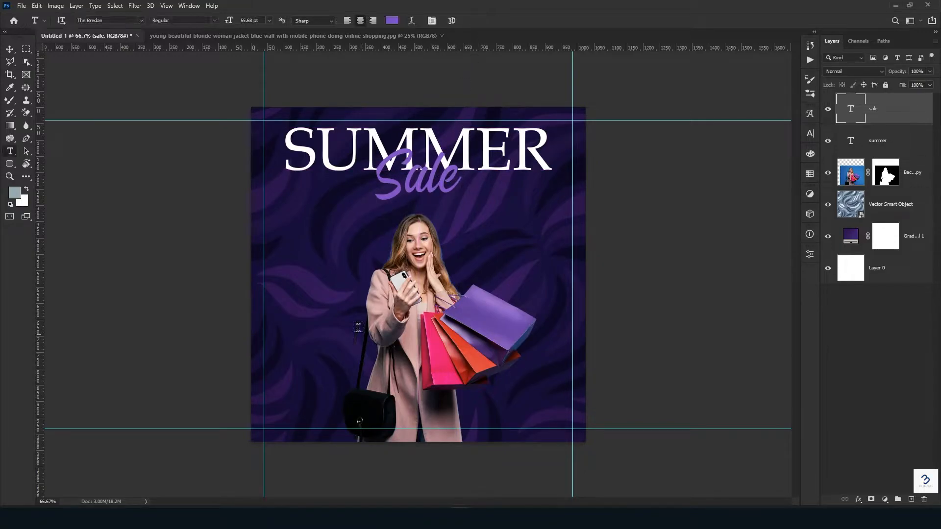
Step: Draw a circle about 180 px wide with the Ellipse tool, beside the woman on the phone-hand side
click(10, 164)
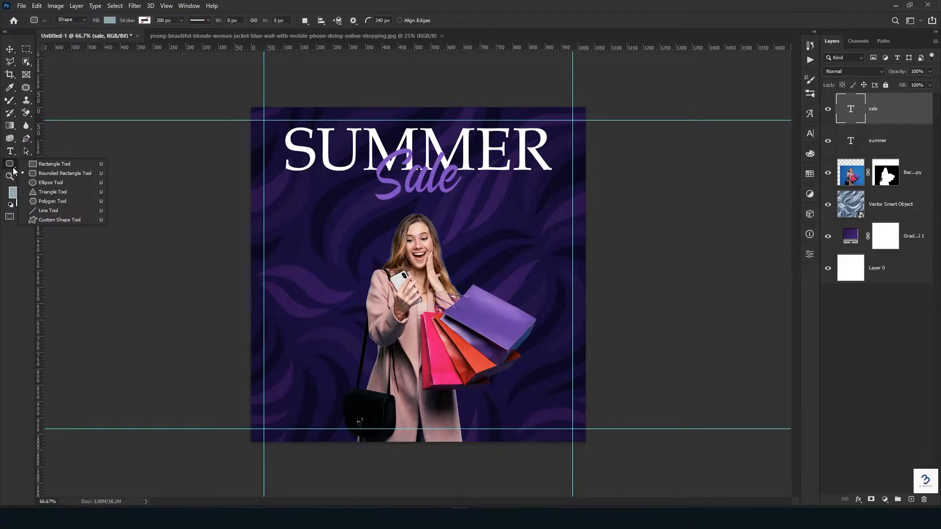
click(44, 165)
key(shift+u)
drag(300, 249, 360, 315)
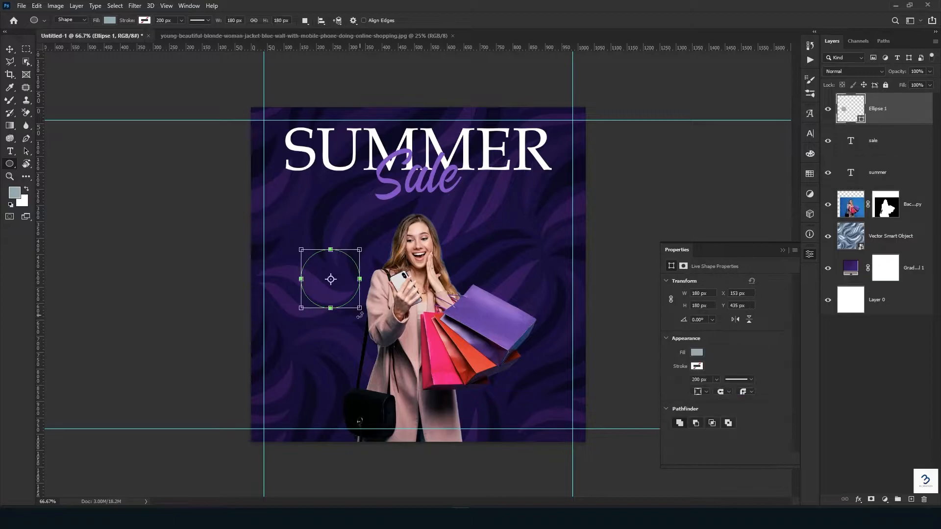
Step: Fill the circle with the Sale text's purple and move it slightly away from the woman toward the canvas edge
click(697, 353)
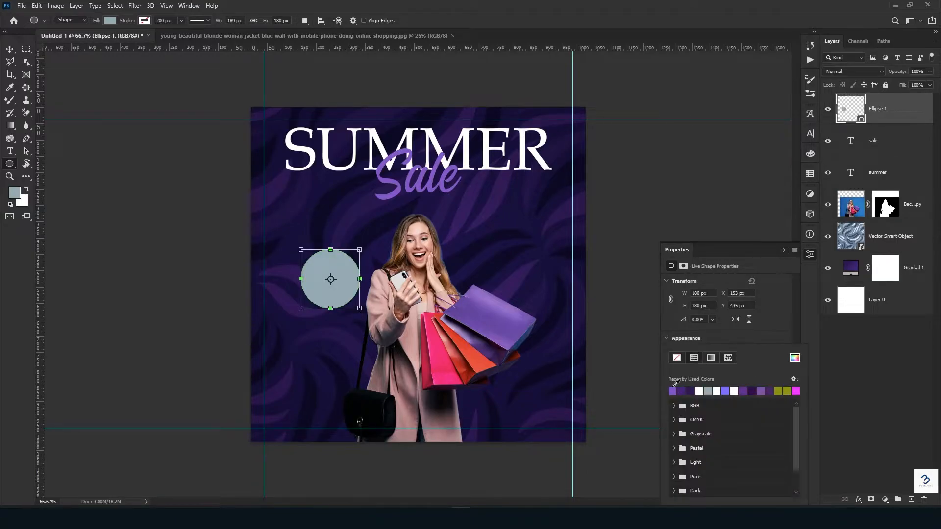
click(672, 390)
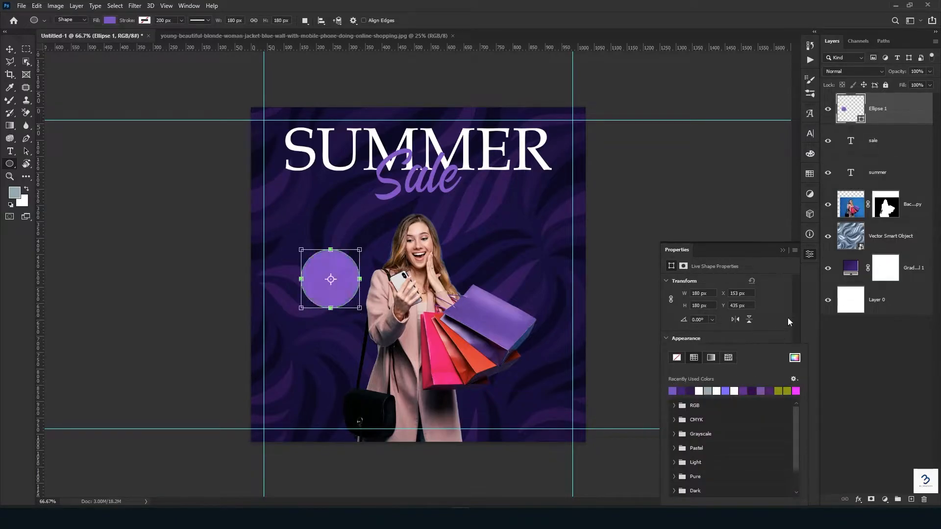
click(781, 250)
click(782, 250)
key(v)
drag(346, 299, 330, 299)
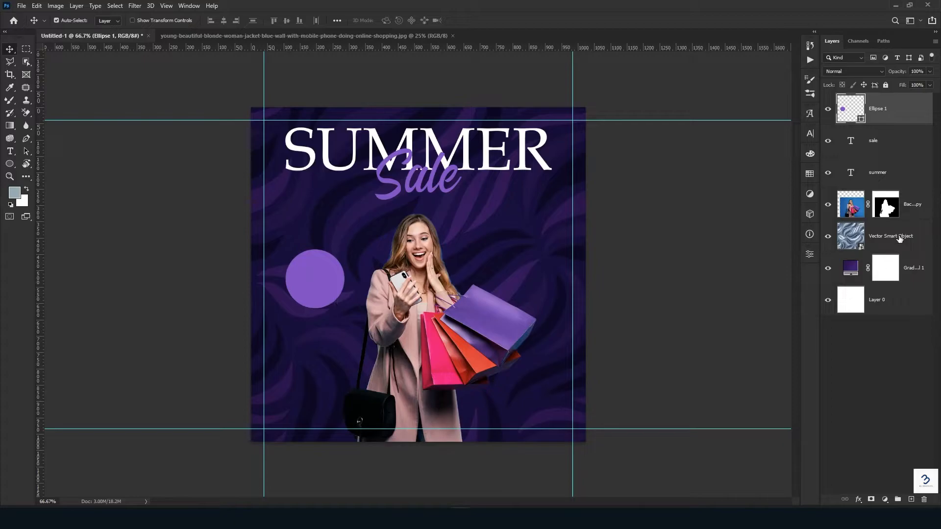
Step: Duplicate the purple circle and enlarge the copy from its center to about 199 px
key(ctrl+j)
key(ctrl+t)
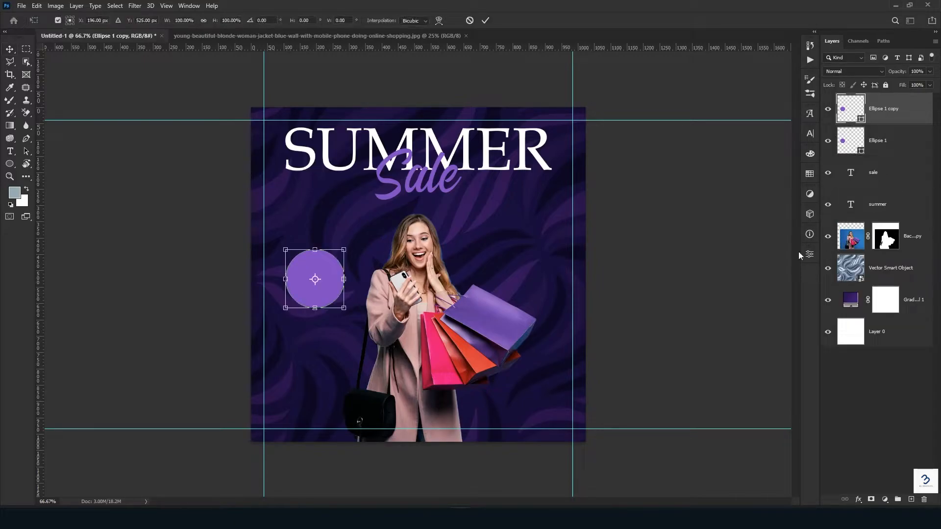
drag(346, 312, 349, 314)
click(486, 20)
Step: Turn the larger circle into an outline with no fill and a 2 px white stroke
click(809, 254)
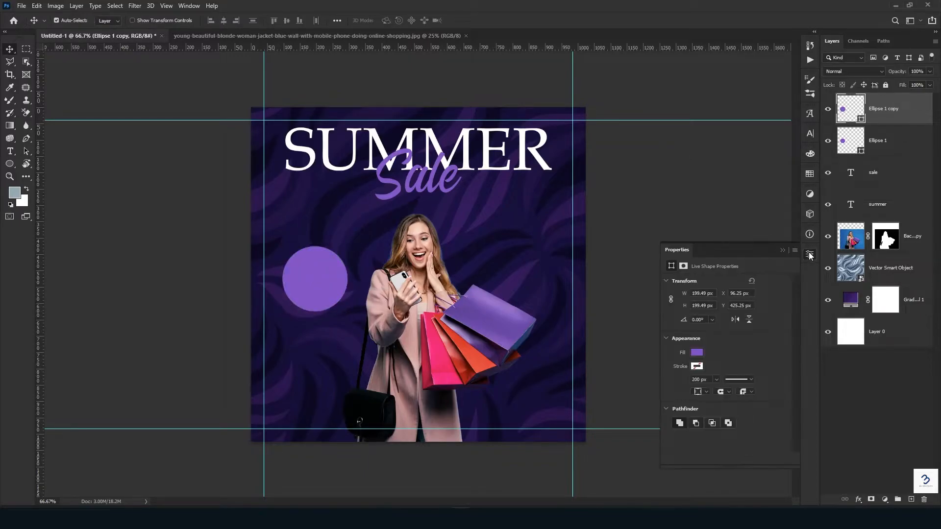
click(697, 354)
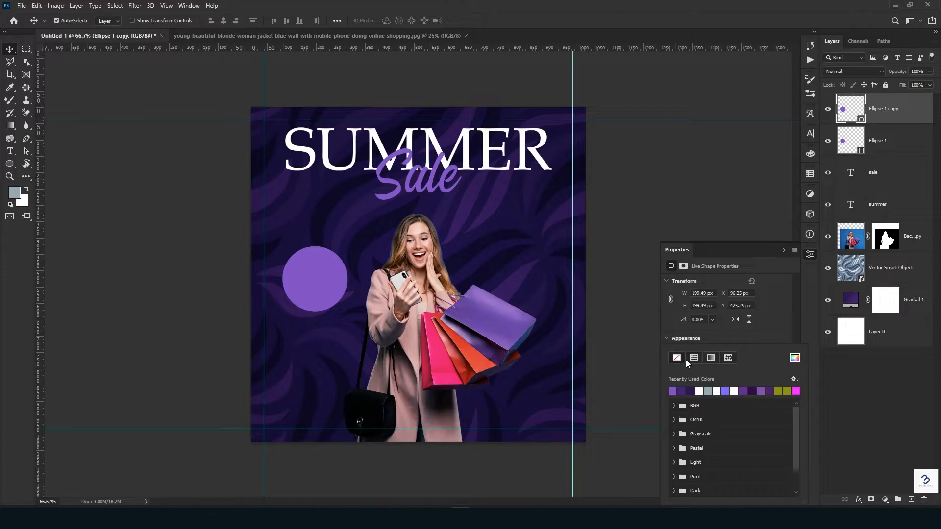
click(680, 360)
click(698, 367)
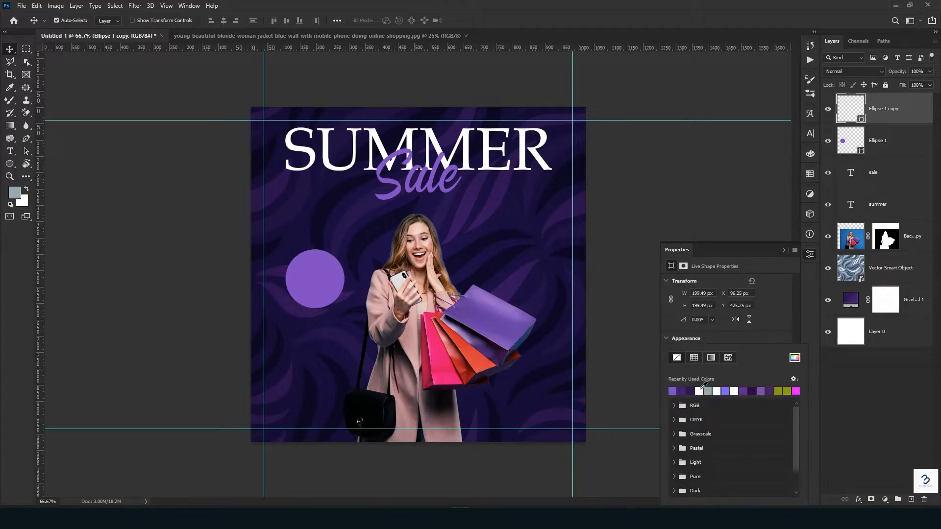
click(705, 389)
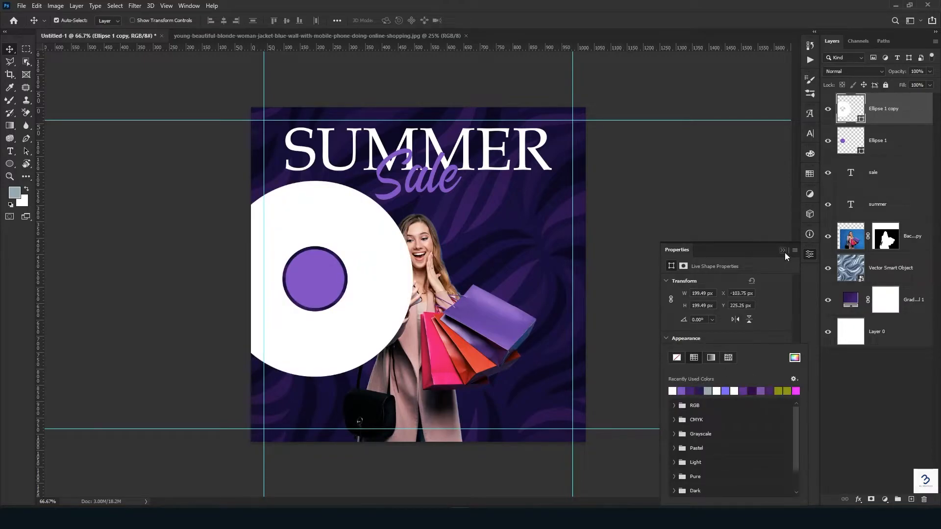
click(759, 323)
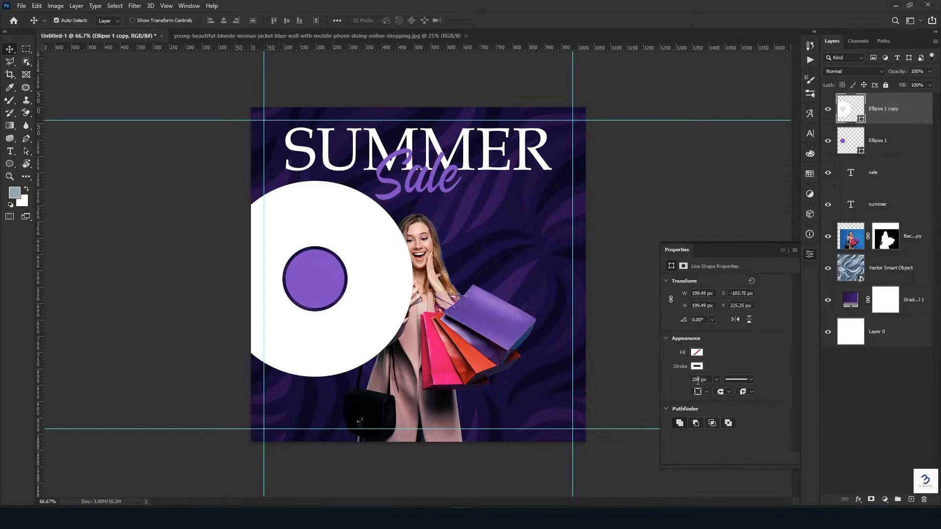
text(2)
key(Return)
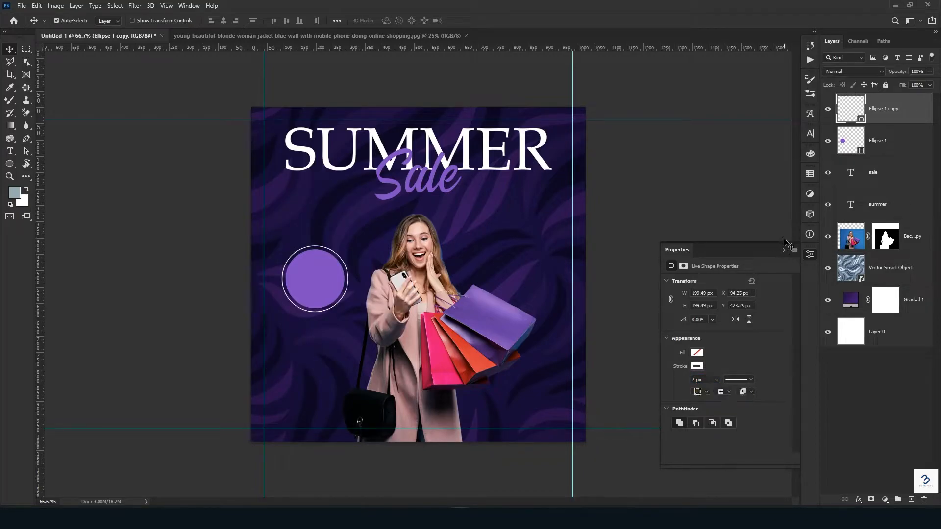
click(782, 249)
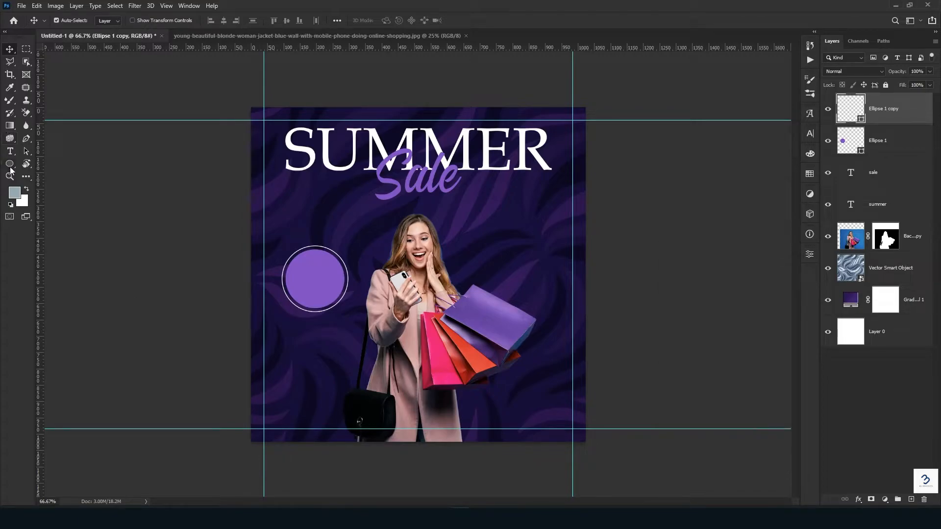
Step: Draw an outlined rounded rectangle about 261 by 58 px below the circle
right_click(10, 168)
click(68, 175)
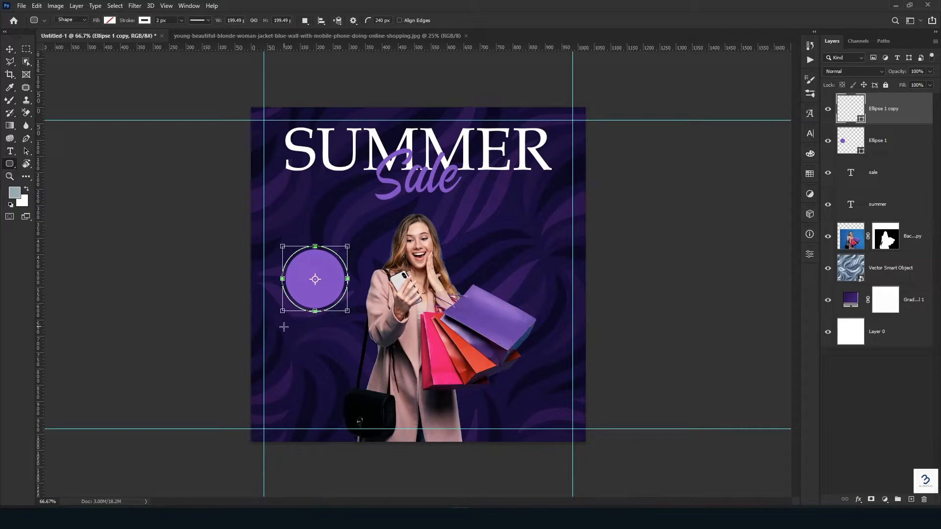
drag(283, 325, 315, 345)
drag(355, 344, 367, 344)
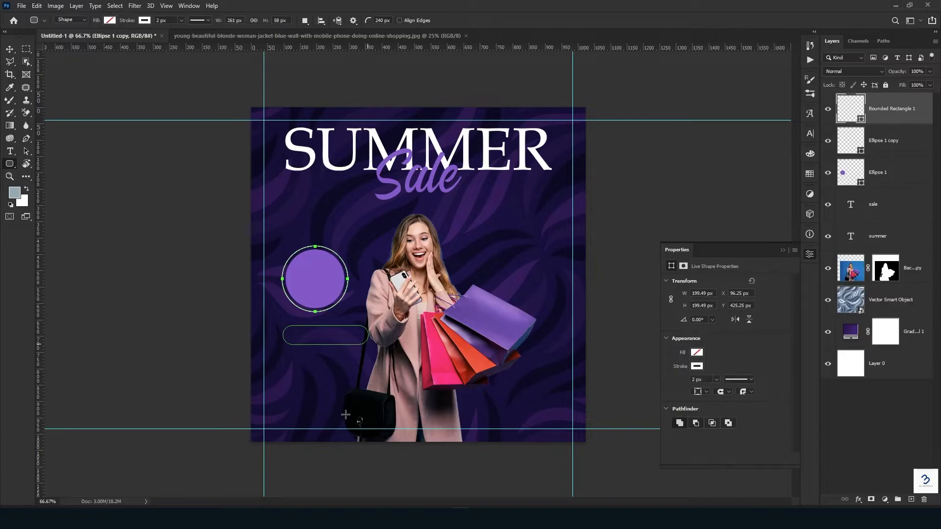
click(783, 250)
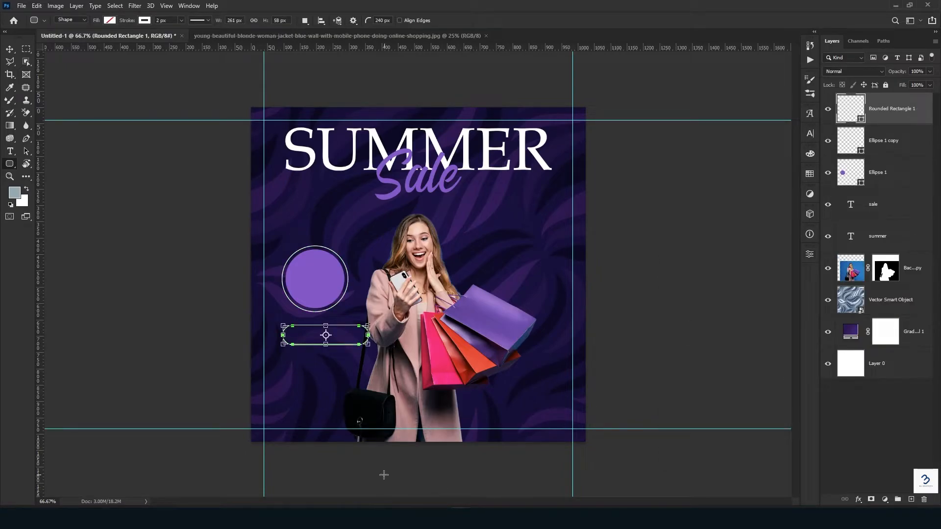
key(v)
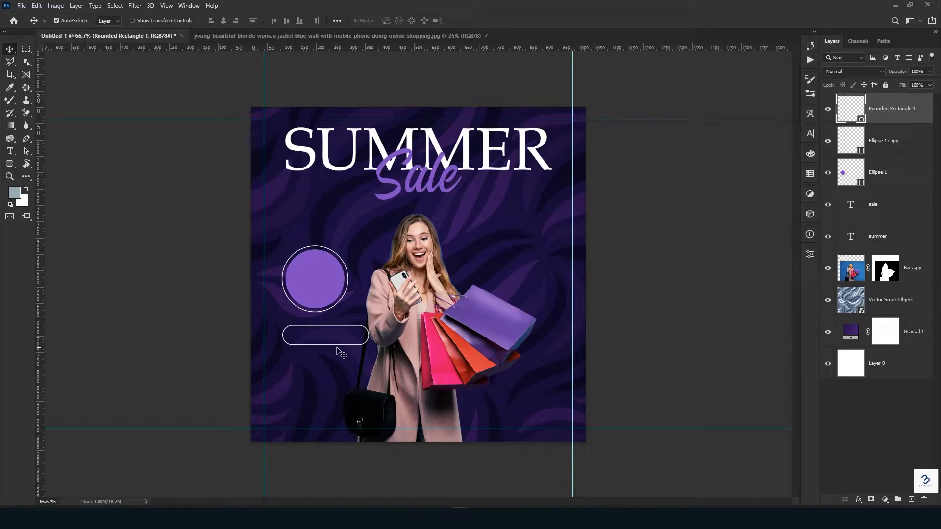
drag(342, 352, 334, 352)
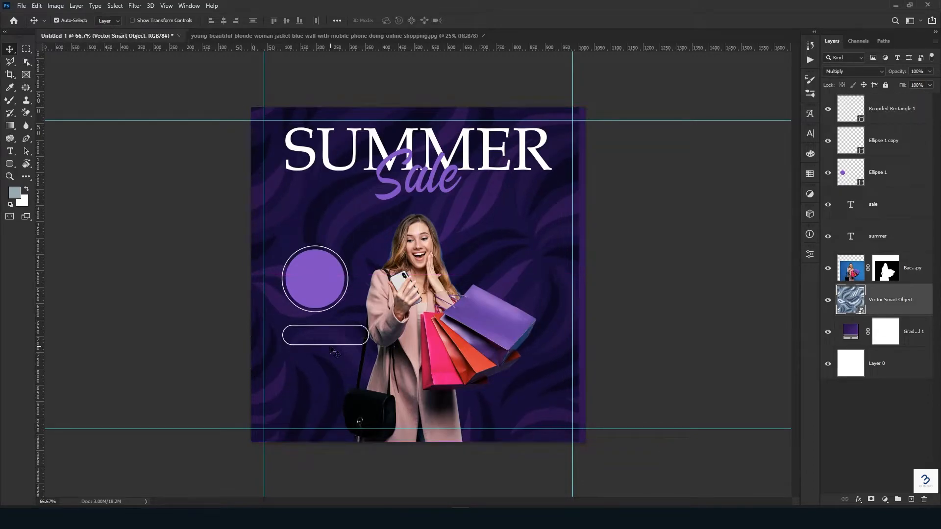
key(ctrl+z)
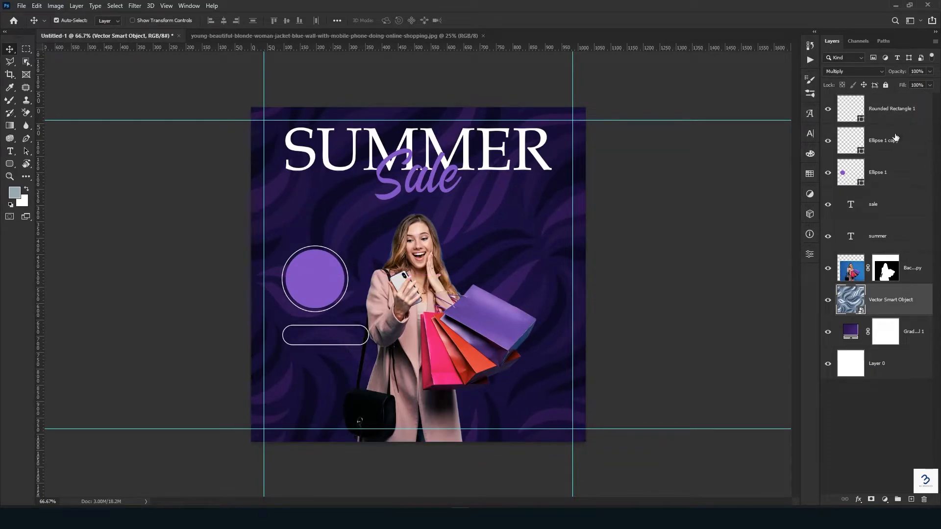
Step: Move the rounded rectangle closer to the circle and center it horizontally beneath it
click(890, 122)
key(ctrl+t)
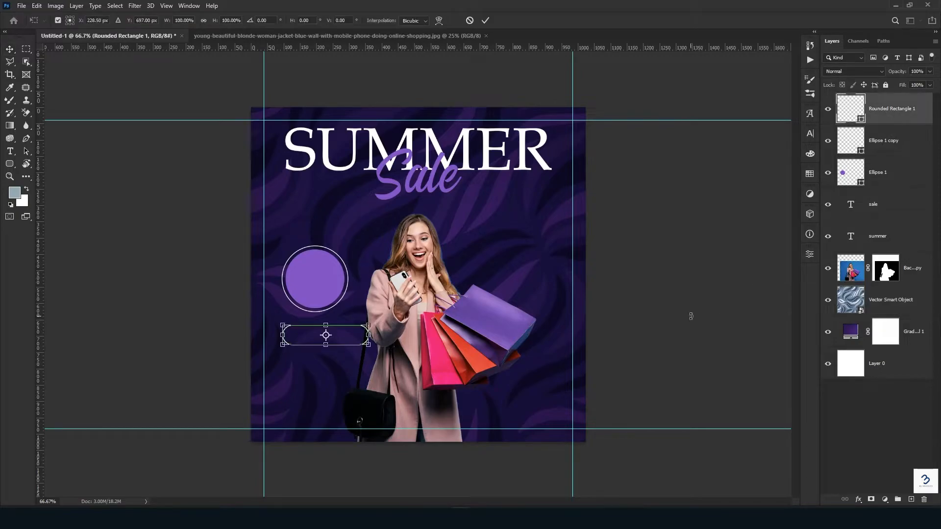
drag(349, 340, 335, 337)
click(485, 20)
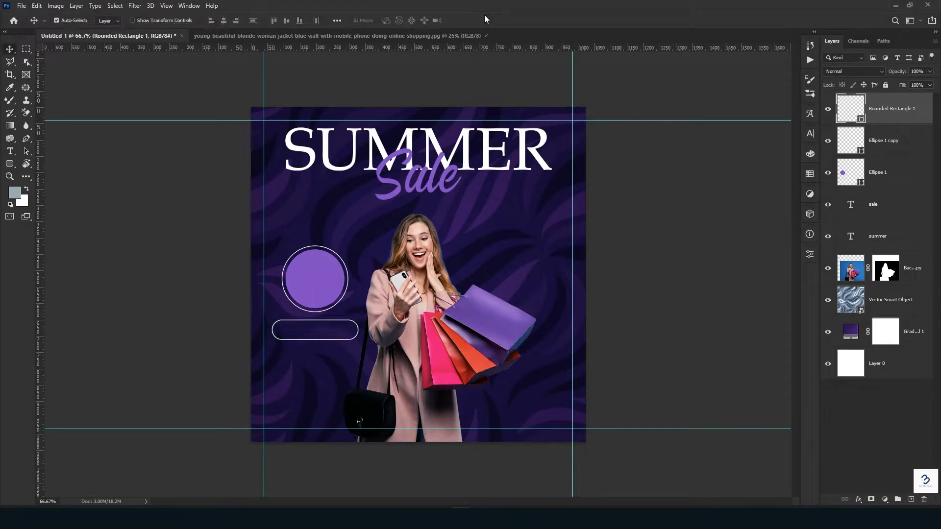
Step: Add the text "get 50% off" on three lines above the circle and set its font to Poppins
key(t)
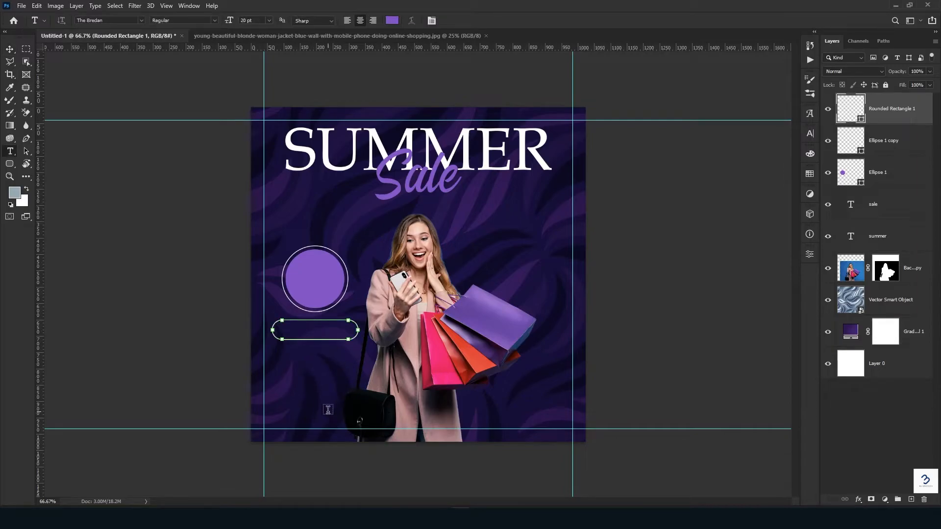
click(352, 216)
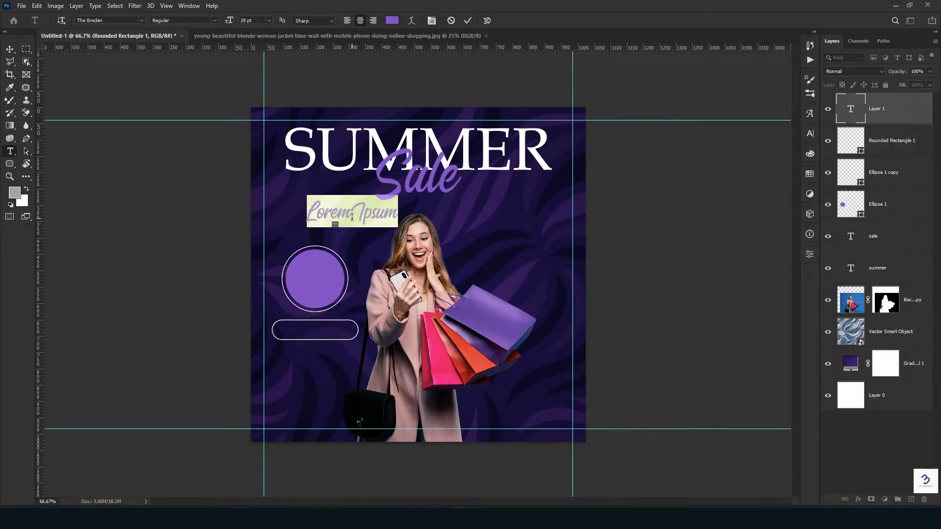
text(get )
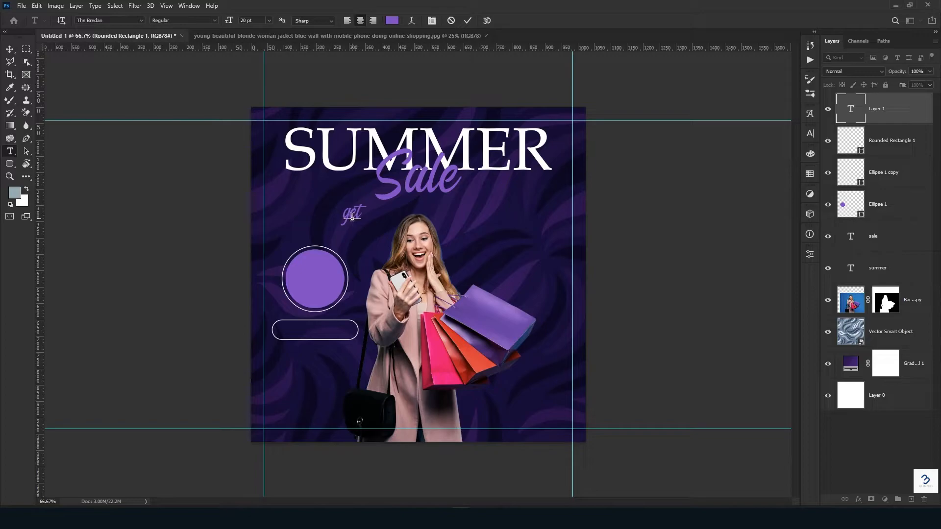
text(50%)
key(Return)
text(off)
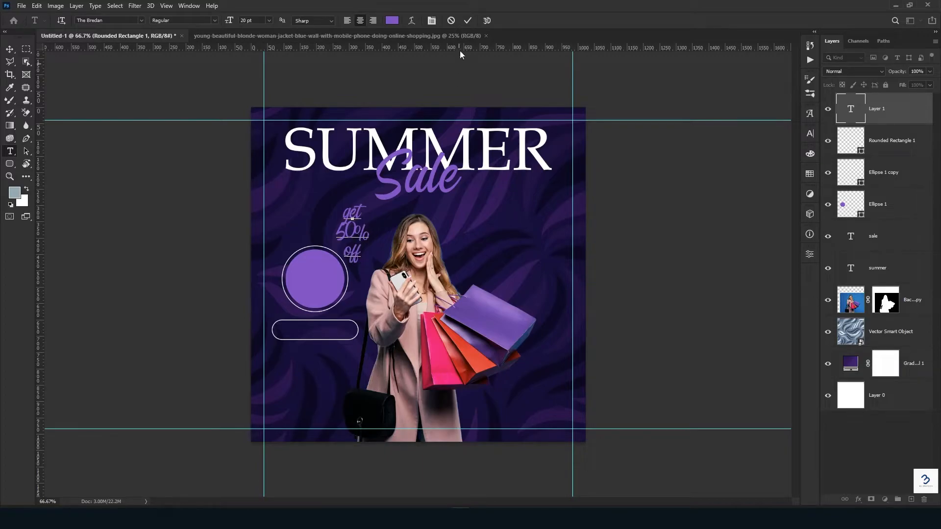
click(468, 20)
click(141, 20)
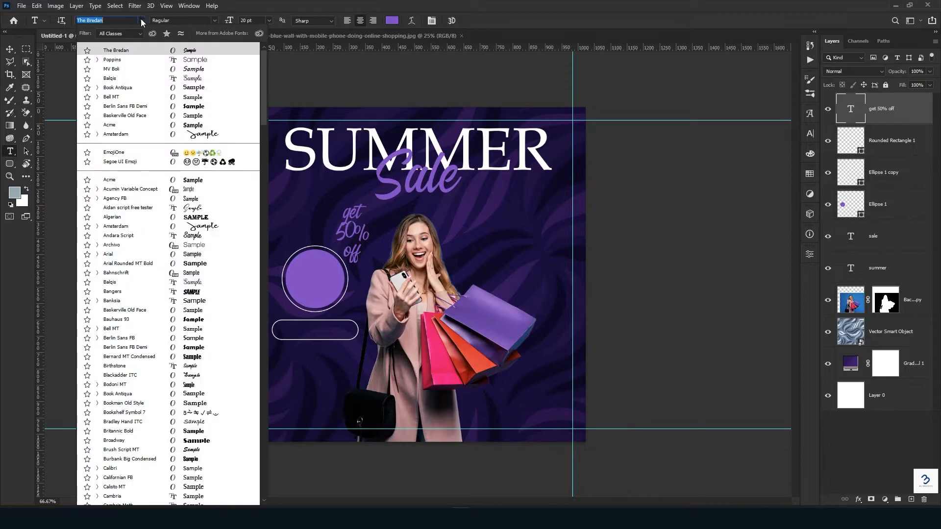
click(129, 61)
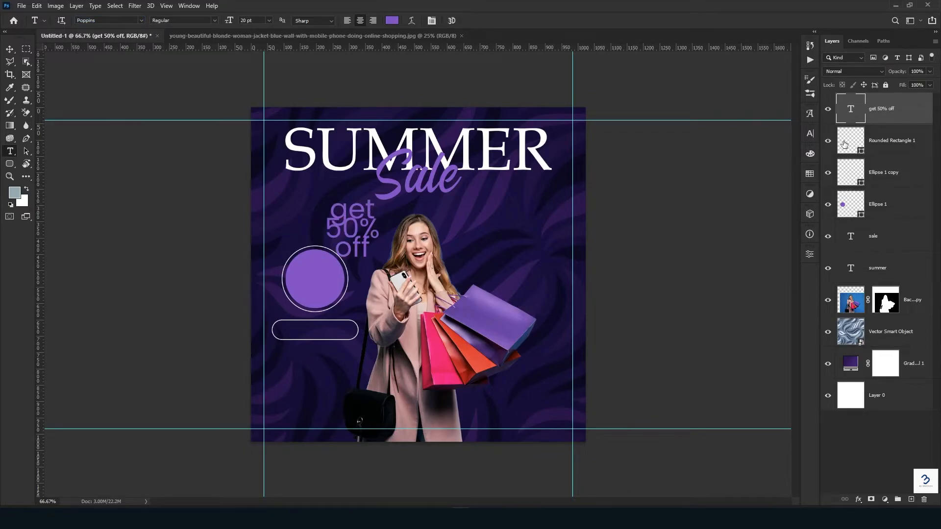
Step: Set the "get 50% off" text to all caps and change its color to white
click(809, 133)
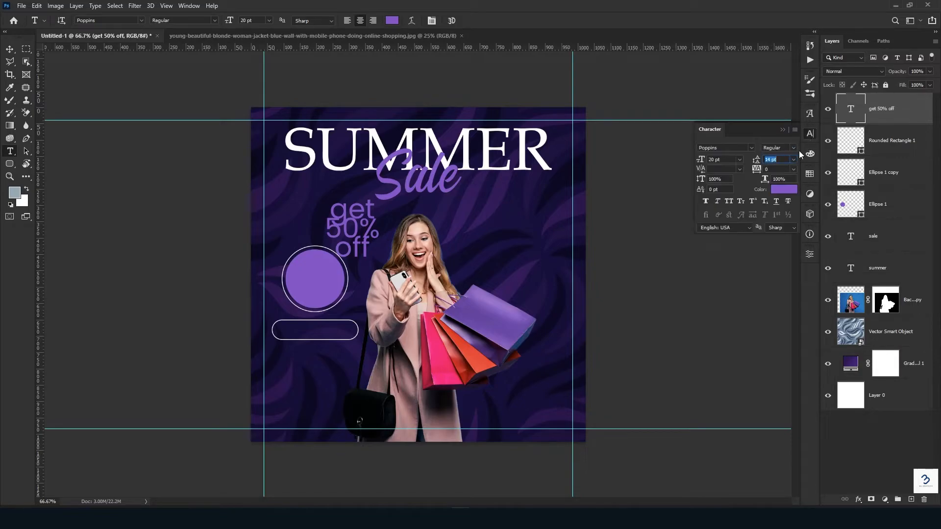
click(728, 203)
click(784, 130)
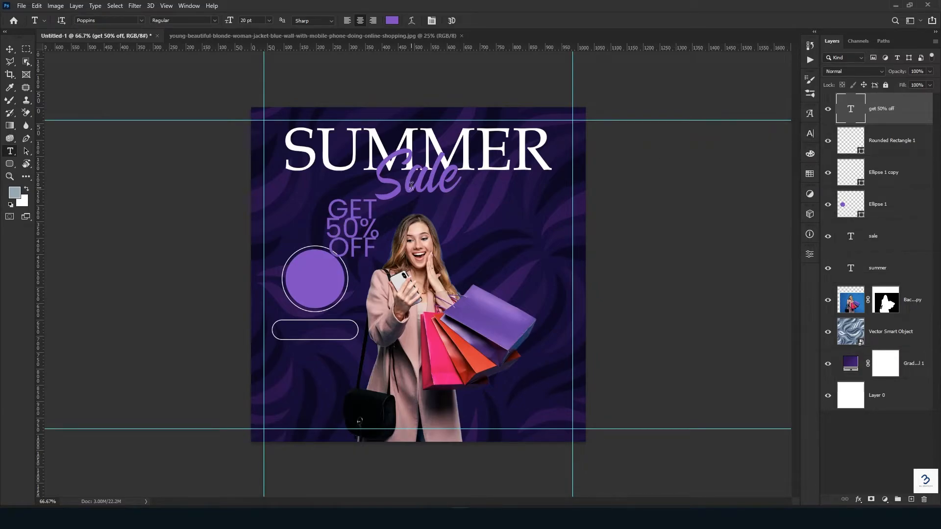
key(ctrl+t)
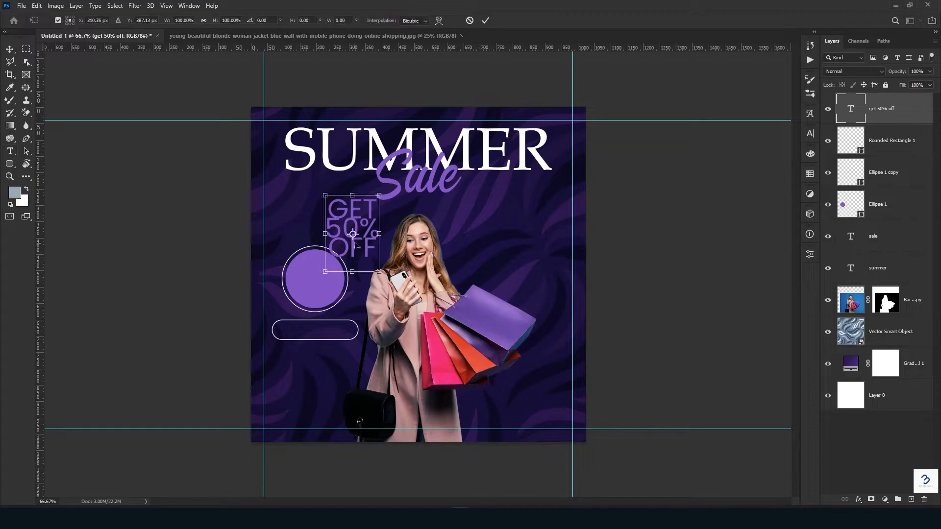
click(487, 20)
click(392, 20)
drag(643, 189, 636, 174)
click(858, 170)
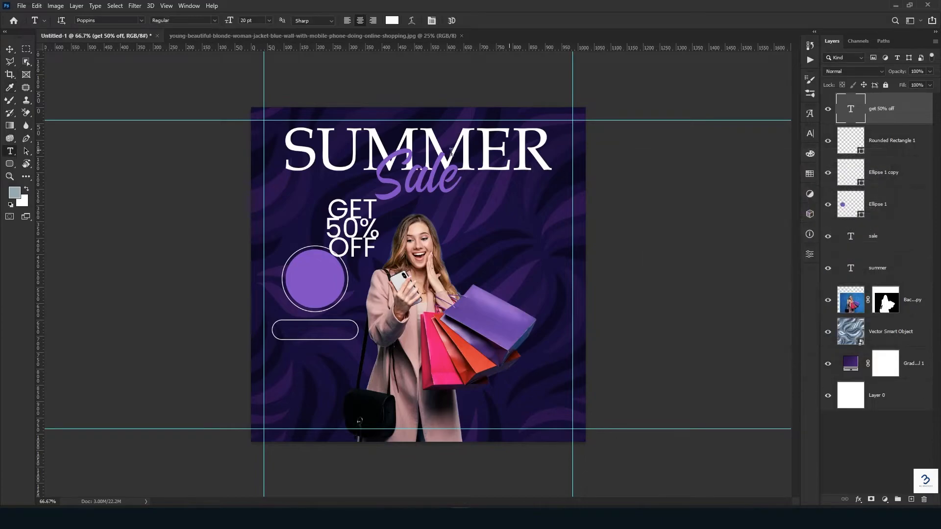
Step: Reduce the word GET to 12 pt and the word OFF to 11 pt in the badge text
drag(330, 200, 379, 230)
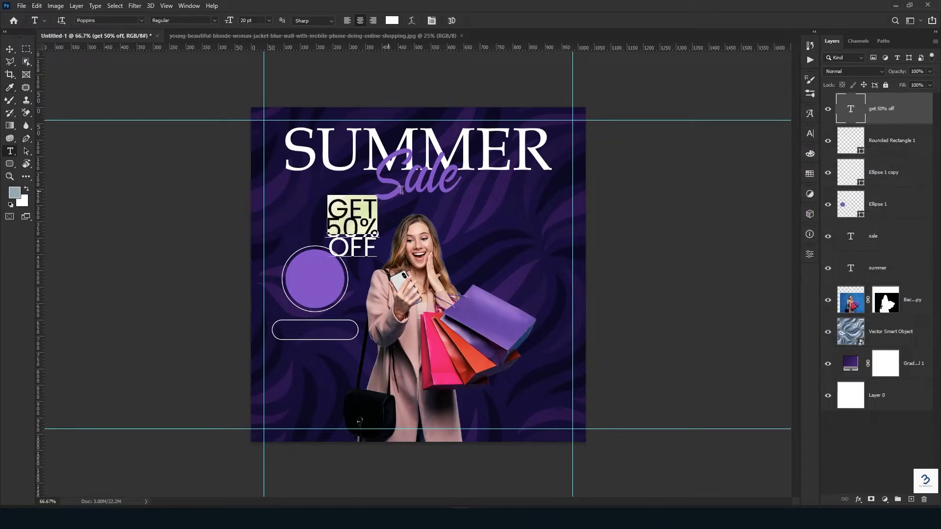
drag(228, 20, 224, 23)
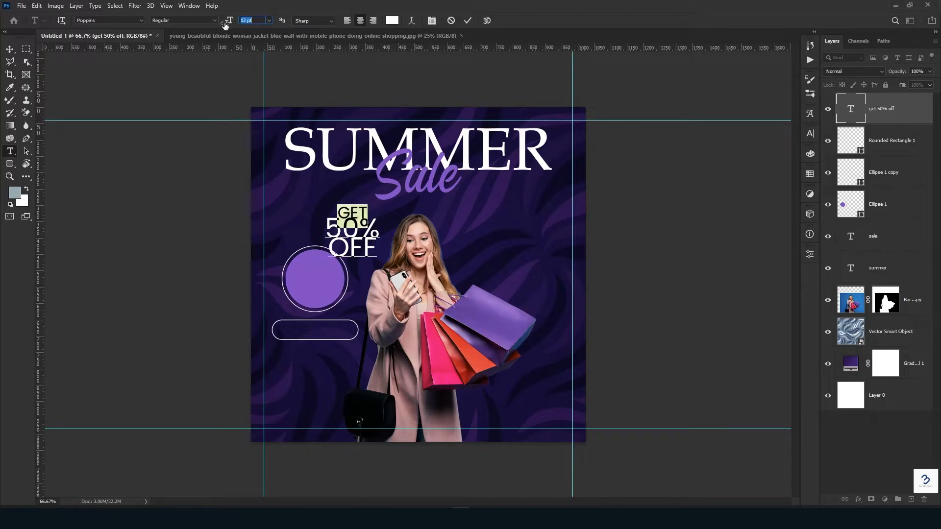
click(468, 20)
drag(331, 256, 389, 262)
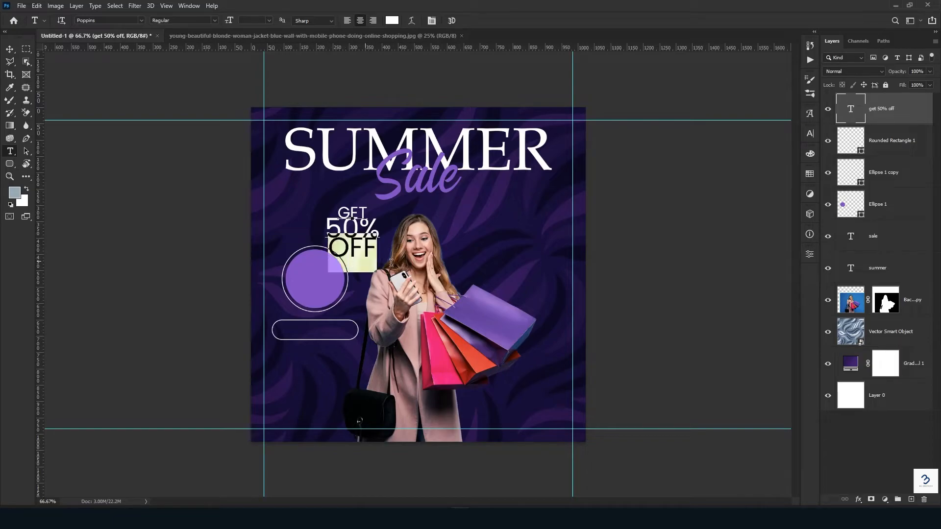
drag(230, 22, 226, 22)
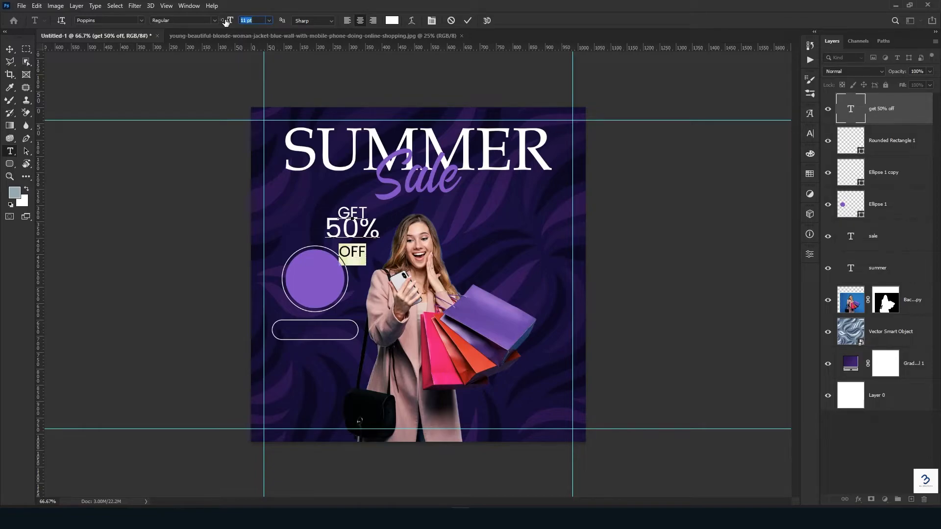
click(468, 21)
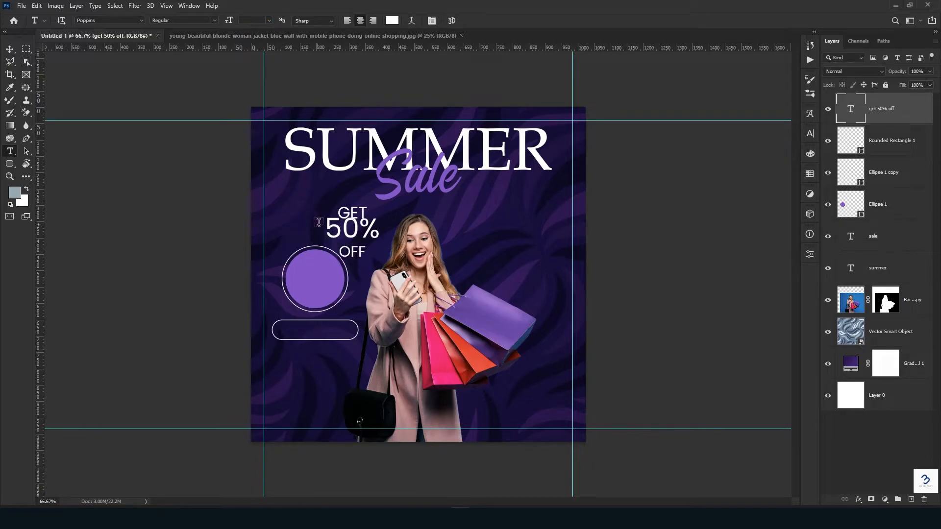
Step: Set the 50% line of the badge text to the Bold weight
drag(325, 227, 382, 234)
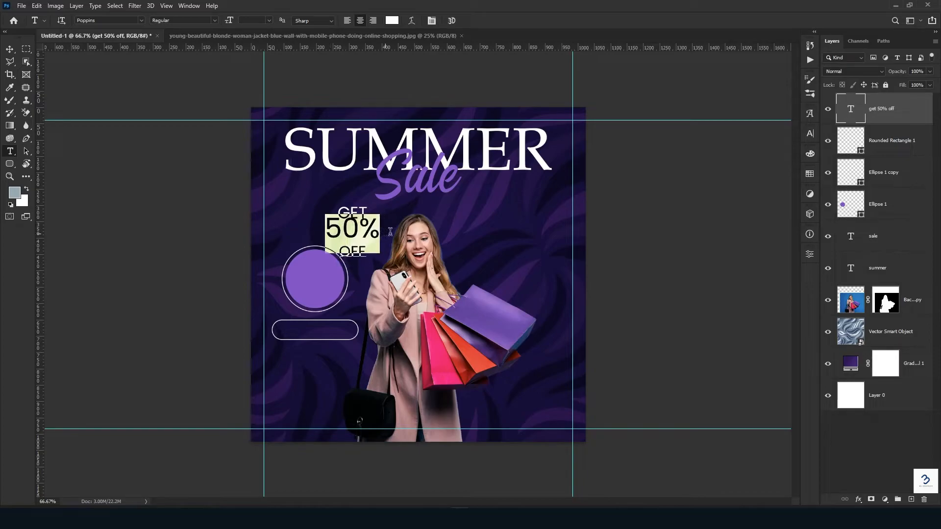
click(215, 22)
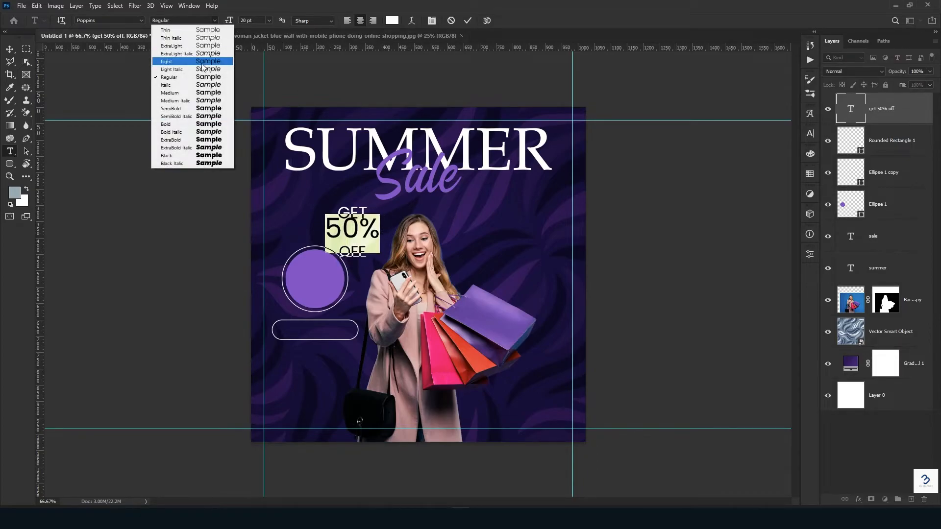
click(196, 125)
click(468, 21)
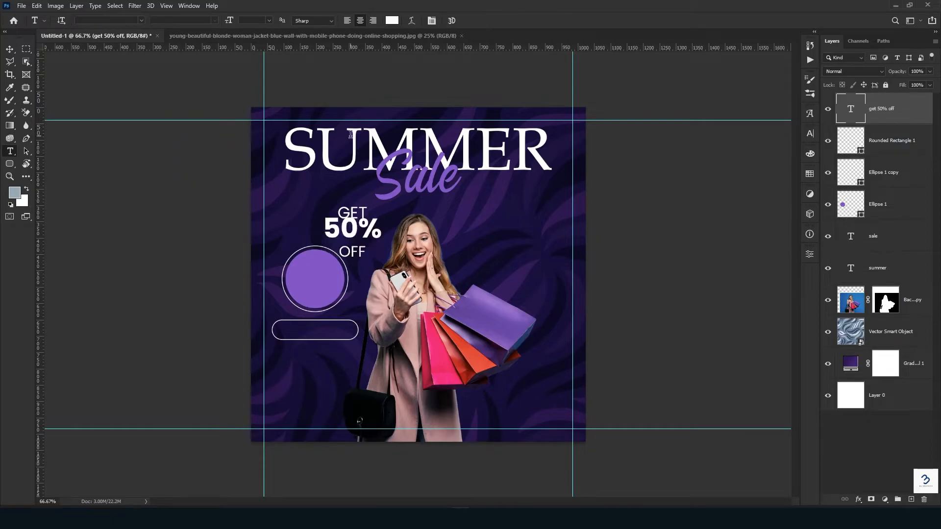
Step: Set the line spacing of the three-line badge text to 18 pt
click(810, 135)
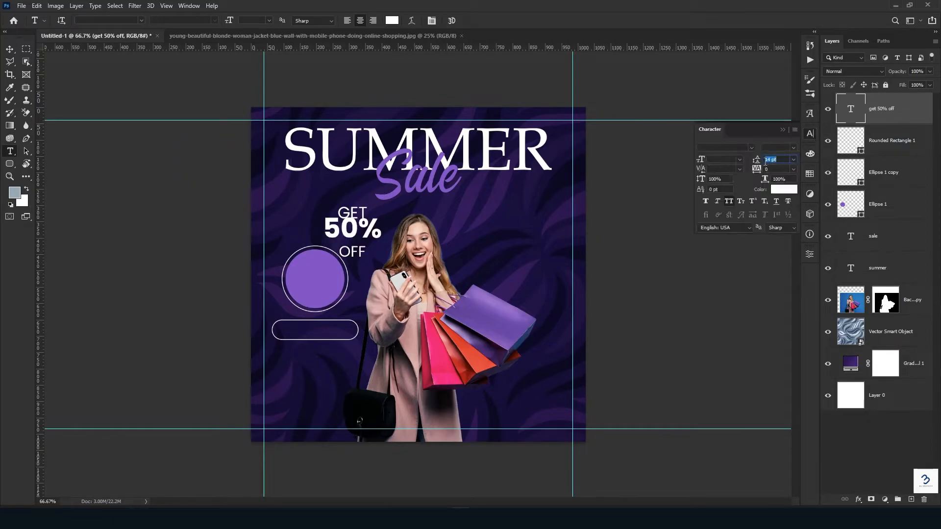
drag(756, 165, 747, 166)
key(Up)
key(Up)
key(Up)
key(Up)
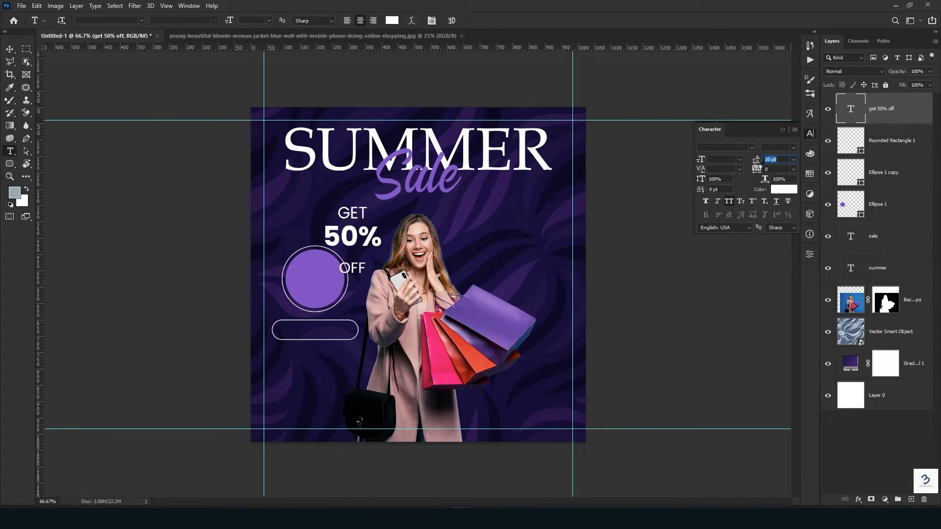
key(Up)
key(Up)
key(Up)
key(Up)
drag(760, 165, 756, 166)
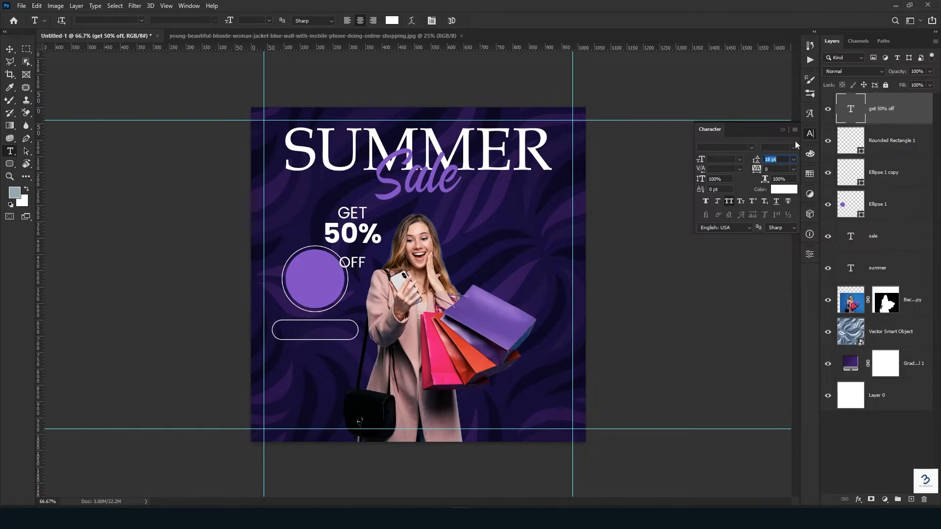
click(782, 132)
Step: Scale the badge text to about 76% and center it inside the purple circle
key(ctrl+t)
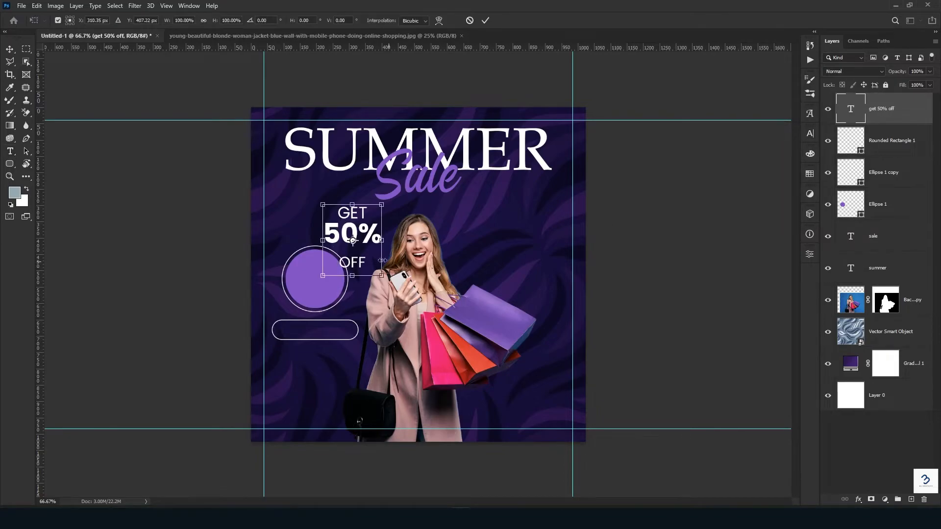
drag(360, 233, 323, 282)
drag(345, 327, 331, 277)
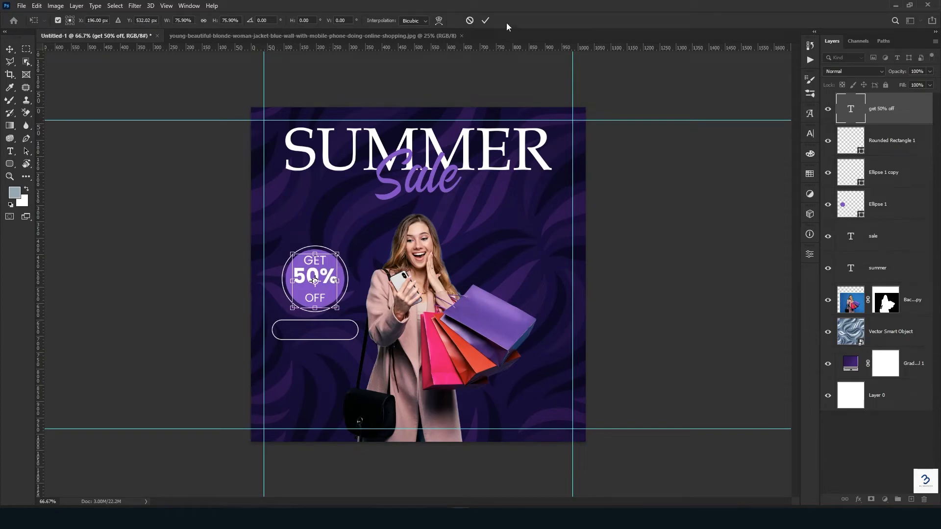
click(485, 20)
Step: Copy the word OFF from the badge text and delete it there, leaving GET 50%
key(t)
double_click(308, 302)
key(ctrl+c)
key(BackSpace)
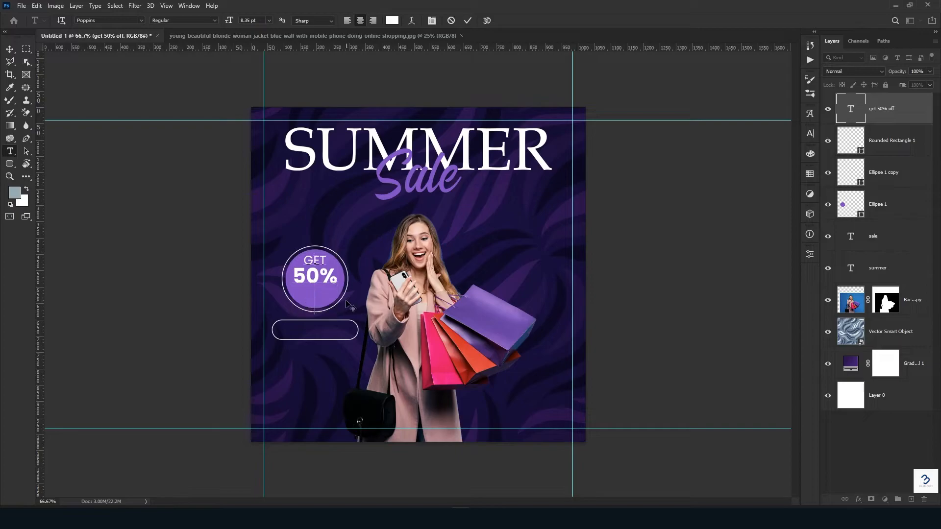
click(467, 20)
Step: Paste OFF as a separate text layer and place it close beneath 50% inside the circle
click(470, 226)
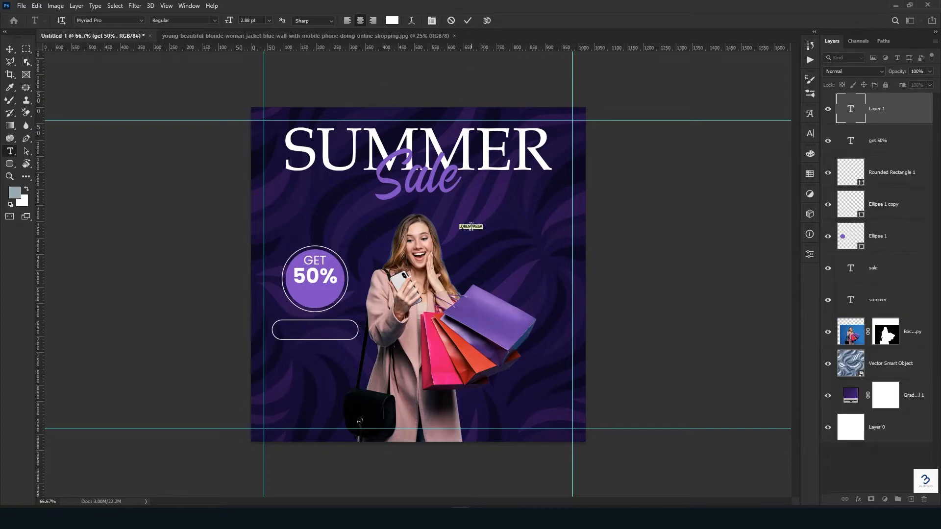
key(ctrl+v)
click(467, 21)
key(ctrl+t)
drag(476, 231, 322, 298)
key(Return)
Step: Add the text "SHOP NOW" in the empty area below the rounded rectangle
key(t)
click(300, 392)
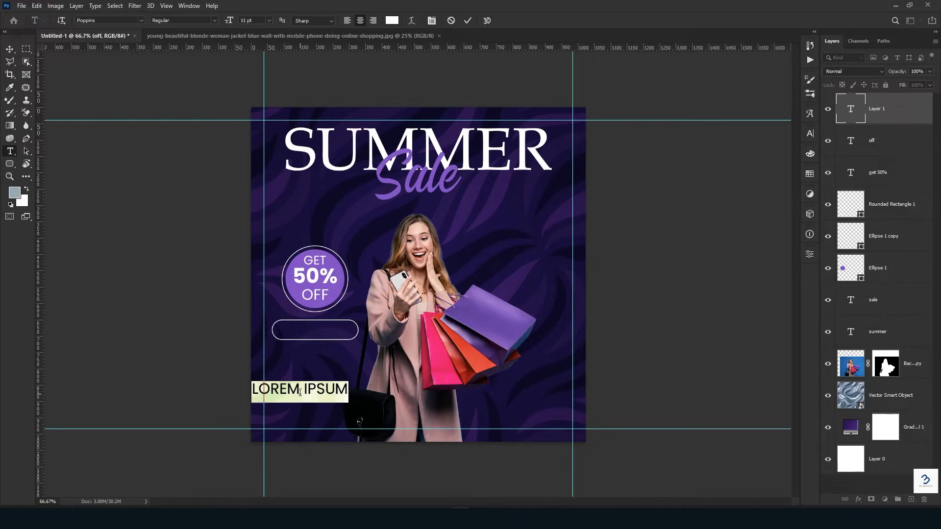
text(SHOP NOW)
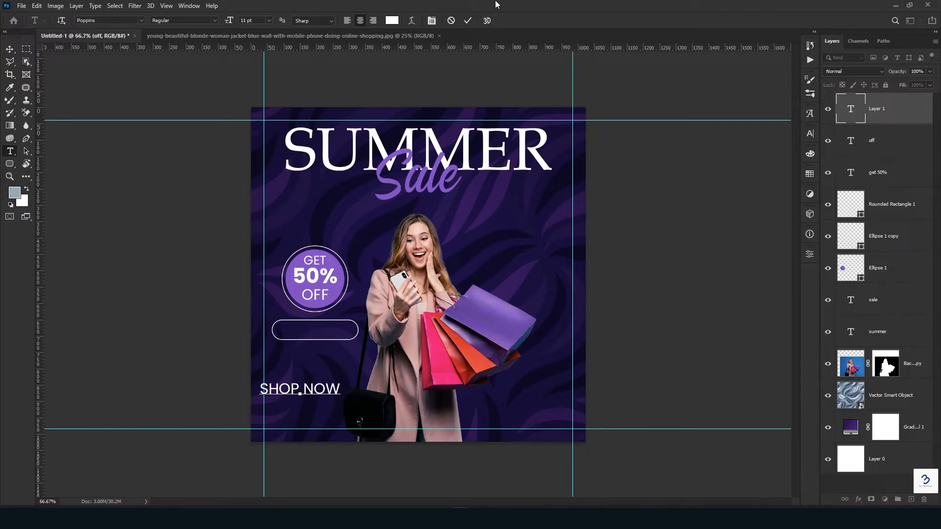
click(468, 21)
Step: Scale the SHOP NOW text to about 50% and place it inside the rounded rectangle
key(ctrl+t)
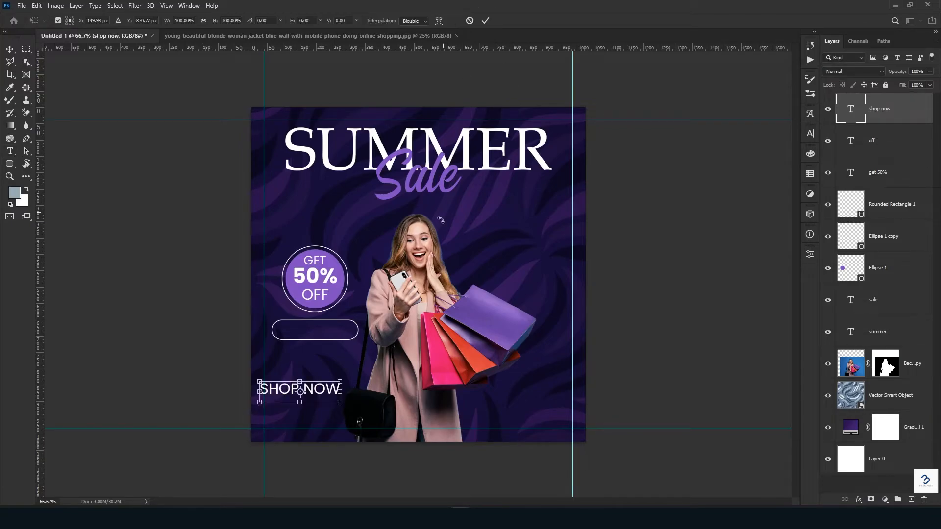
drag(341, 404, 329, 334)
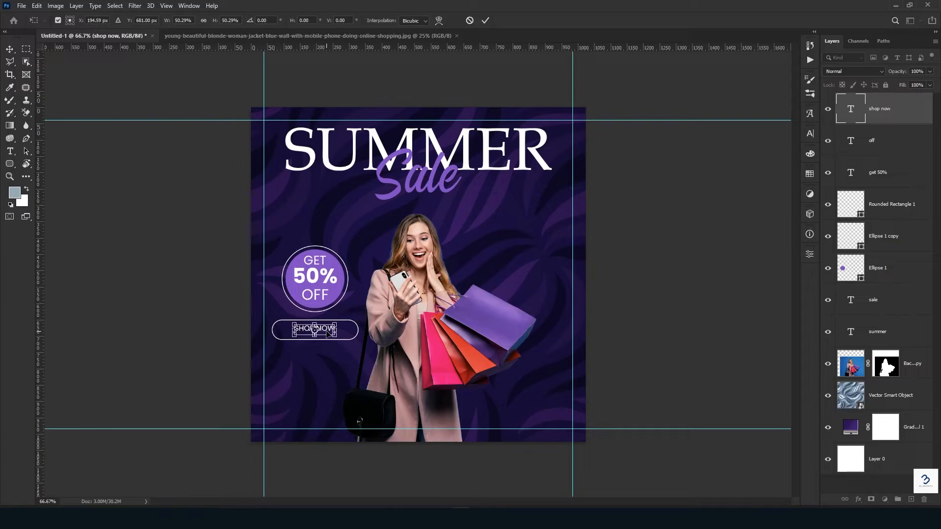
click(485, 20)
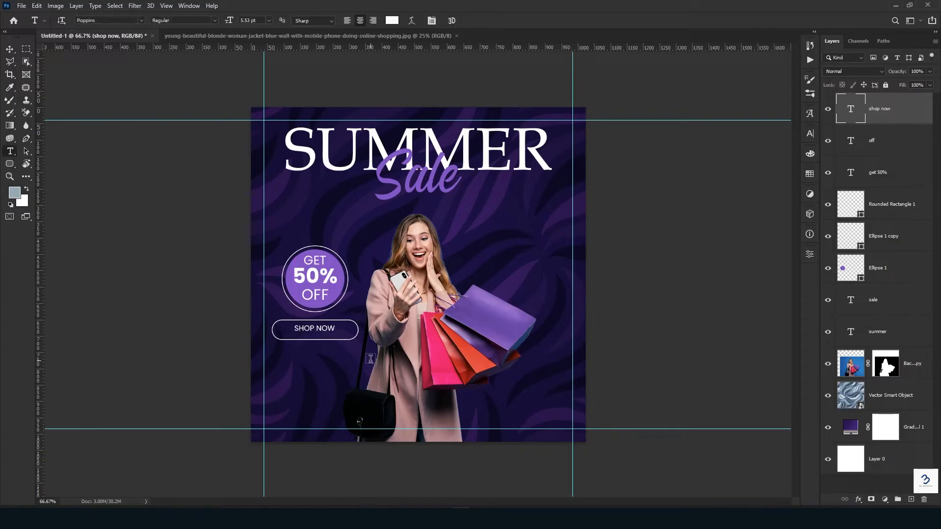
Step: Nudge the SHOP NOW text down slightly to center it vertically in the rounded rectangle
scroll(321, 342, up, 5)
key(v)
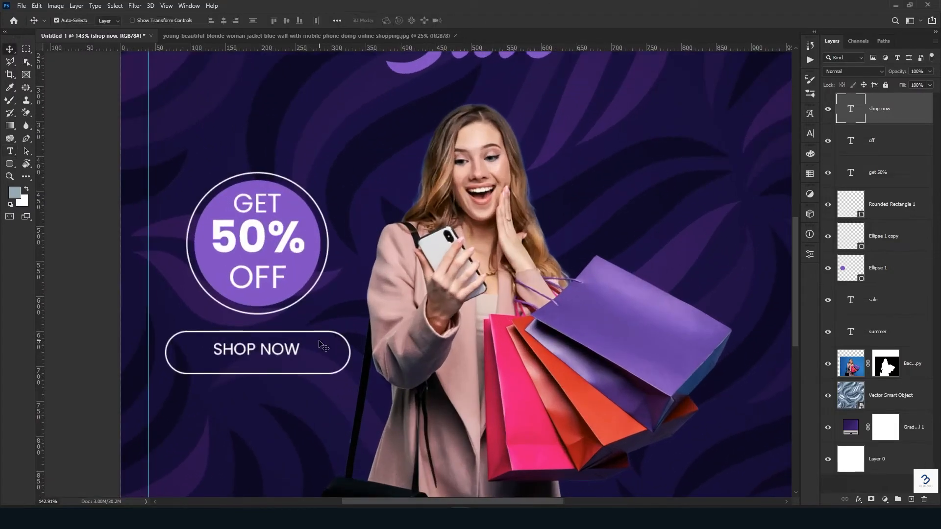
key(Down)
key(Down)
key(Down)
key(Down)
key(Down)
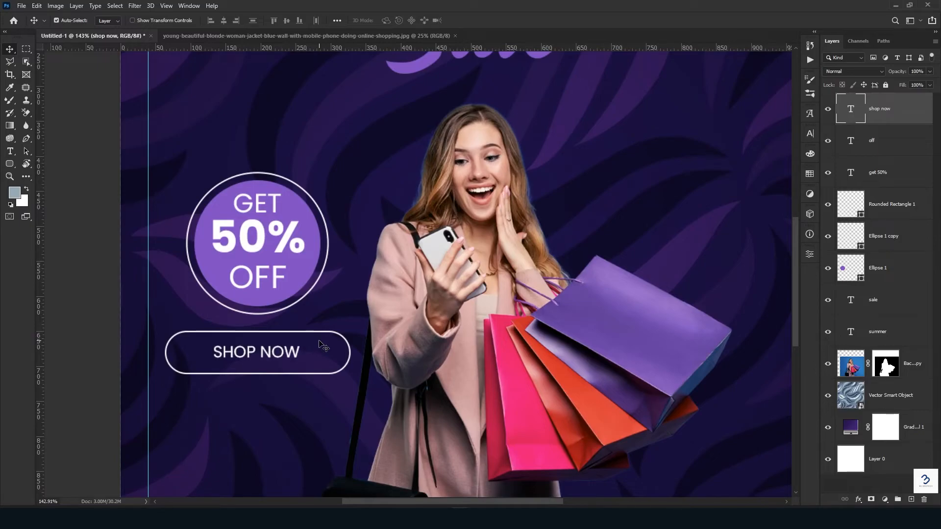
scroll(322, 346, down, 5)
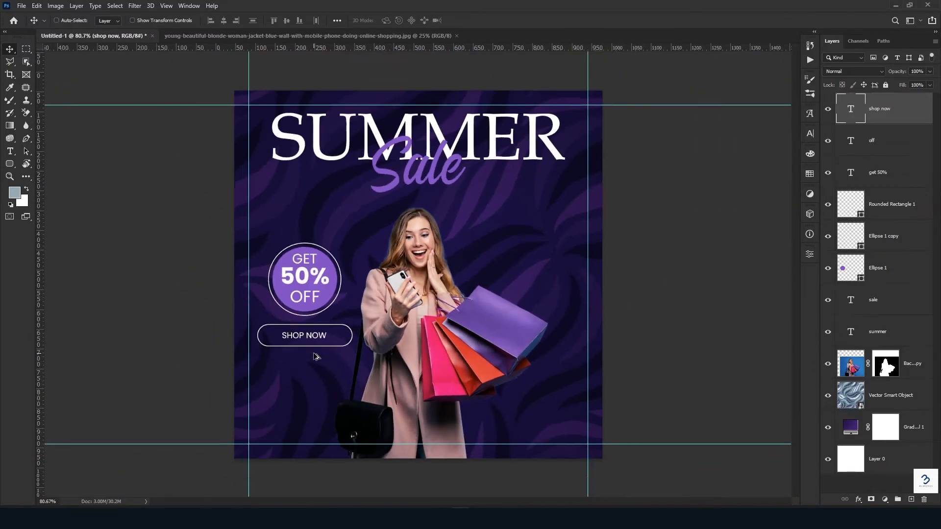
Step: Add a text line reading "CONTACT:" followed by the phone number above the patterned background, near the post's lower-left corner
ctrl+click(319, 384)
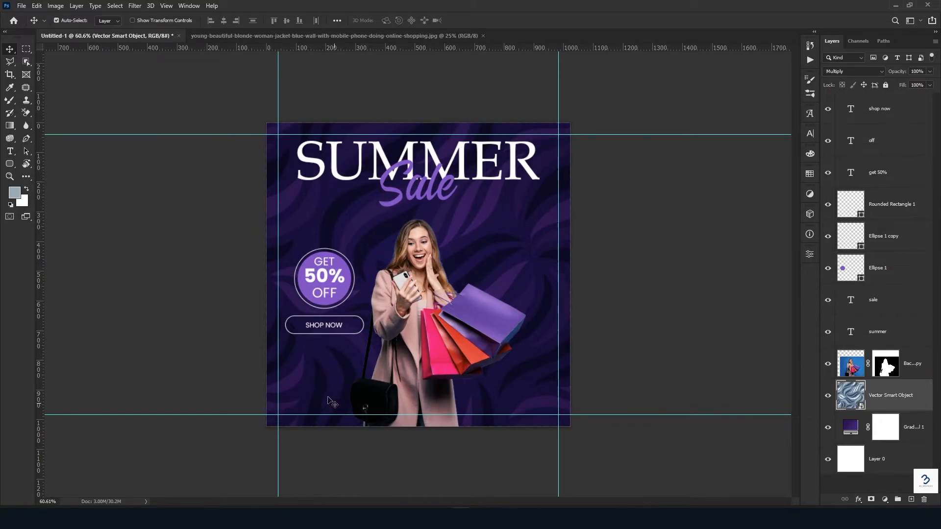
key(t)
click(308, 389)
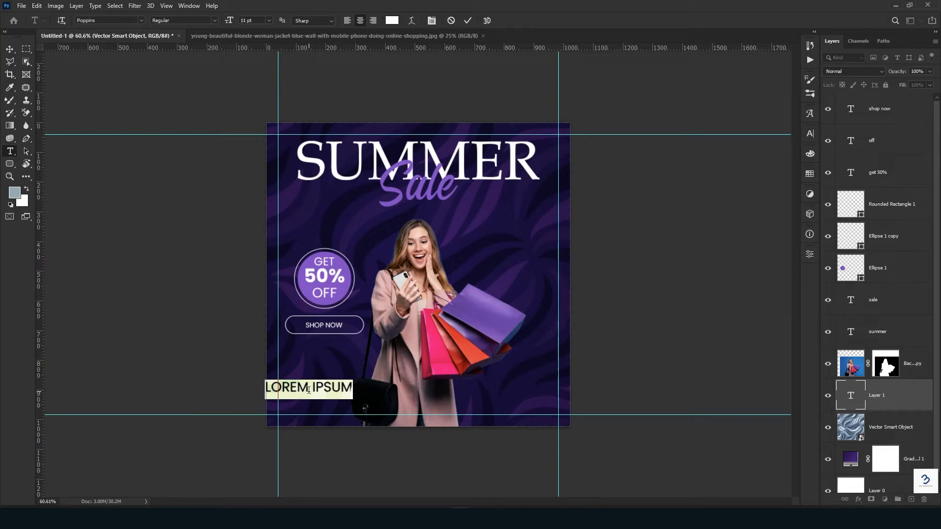
text(CONTACT:)
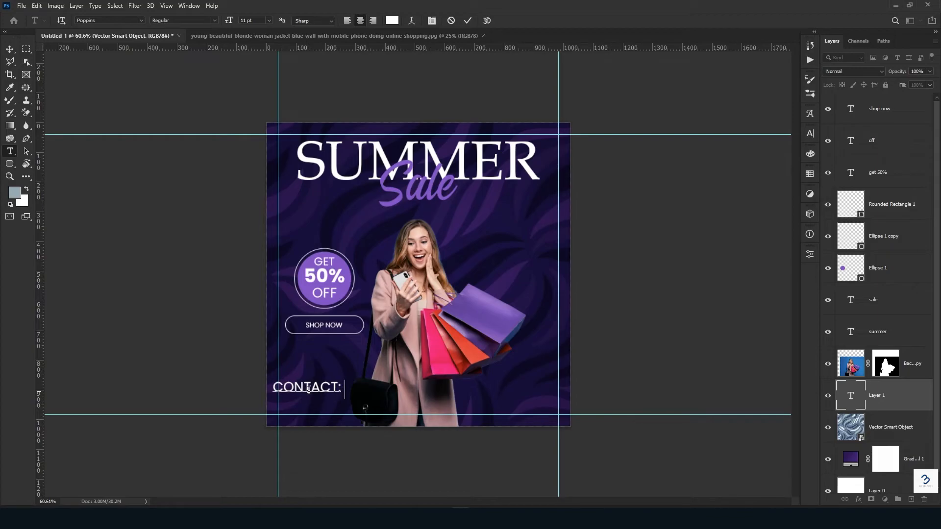
text( +91)
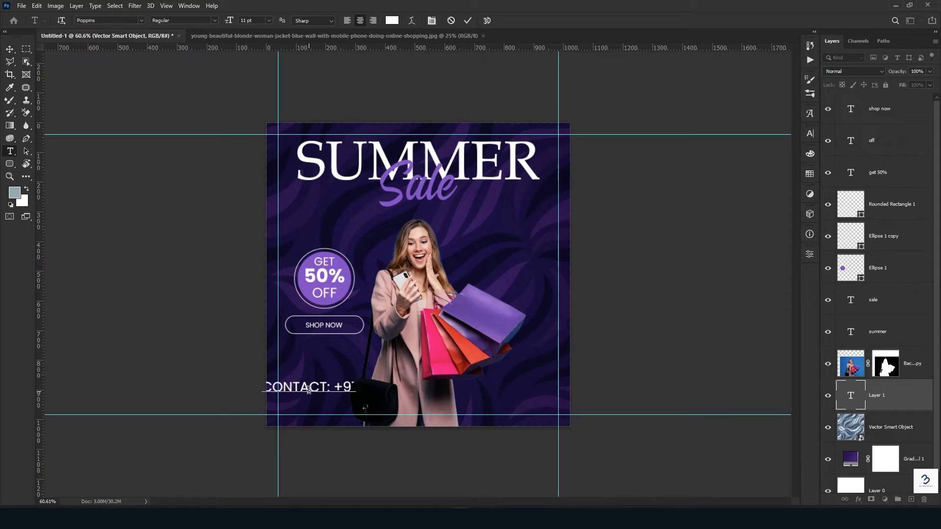
key(BackSpace)
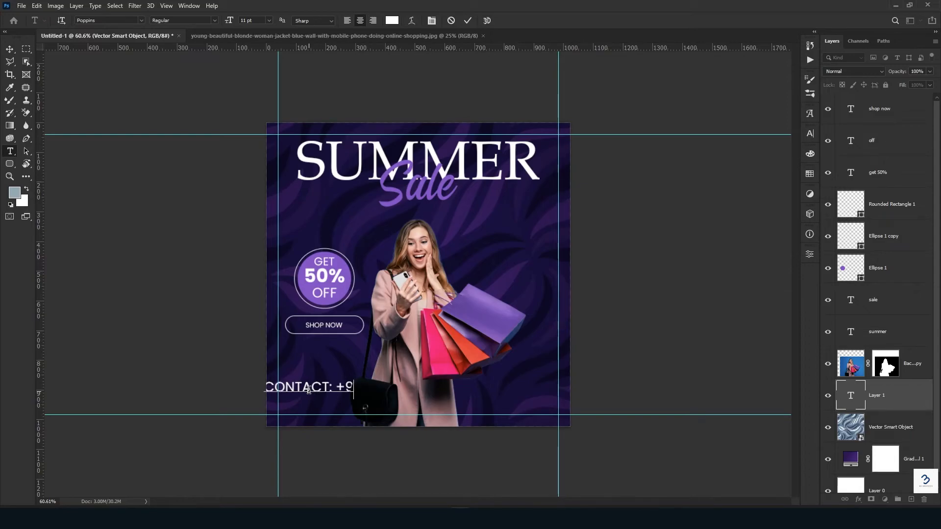
text(1)
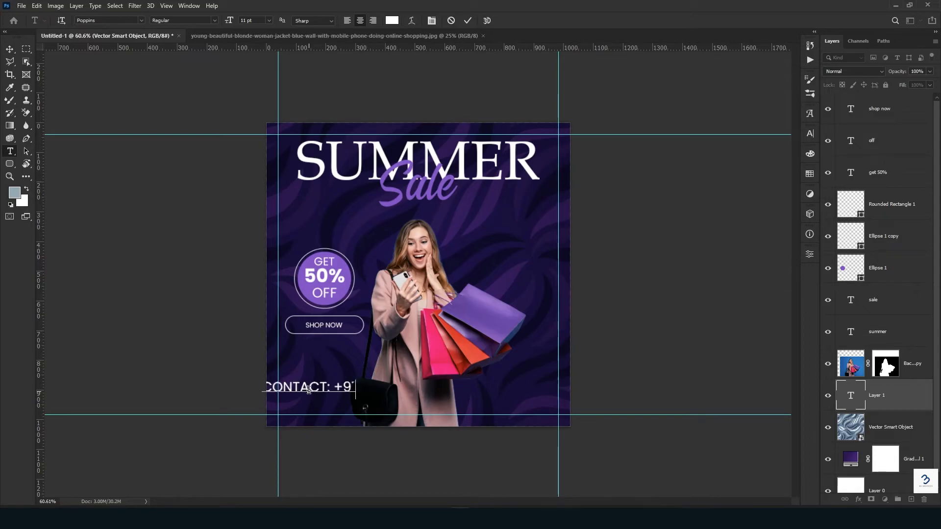
text(1)
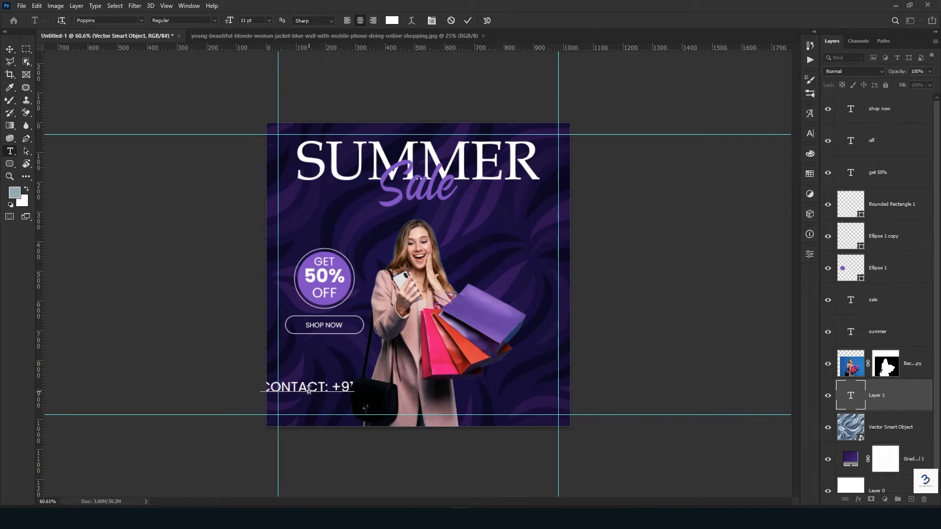
text( 12)
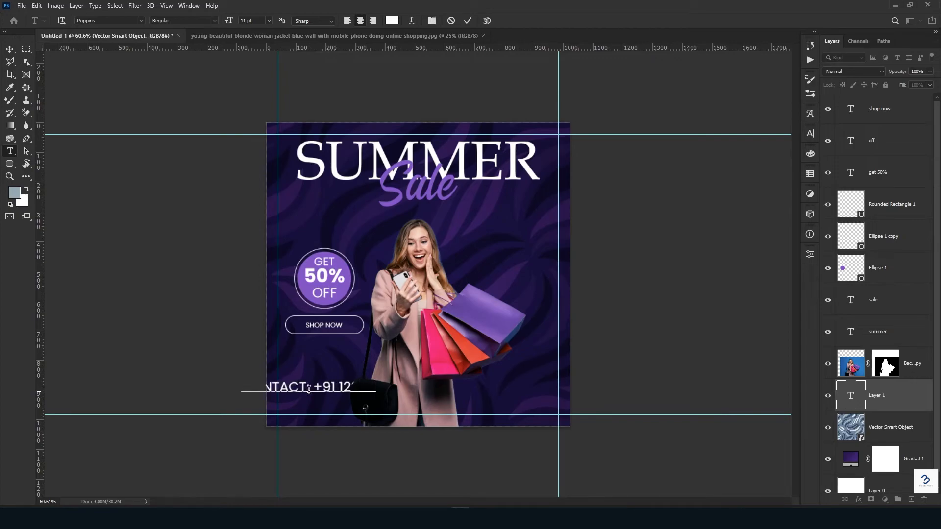
text(34)
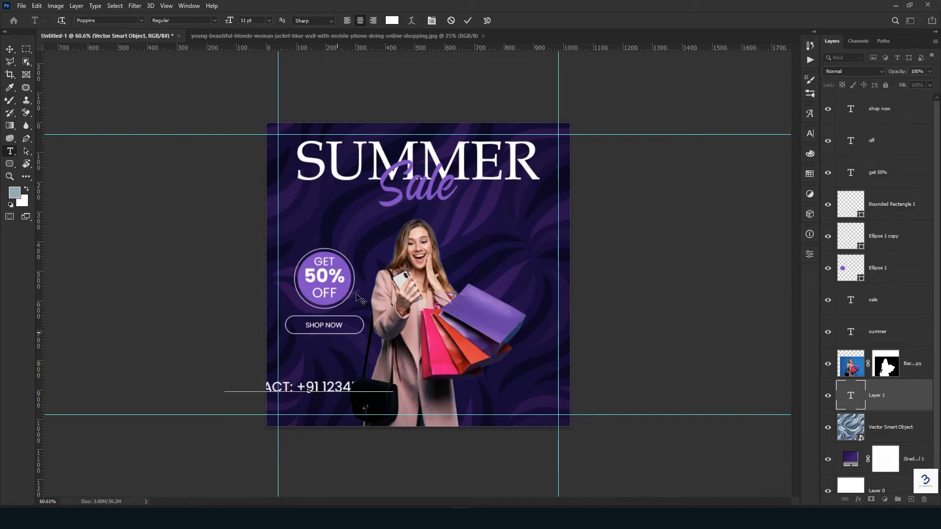
click(467, 20)
Step: Scale the contact line to about 37% and place it on the bottom margin guide, starting at the left margin guide
key(ctrl+t)
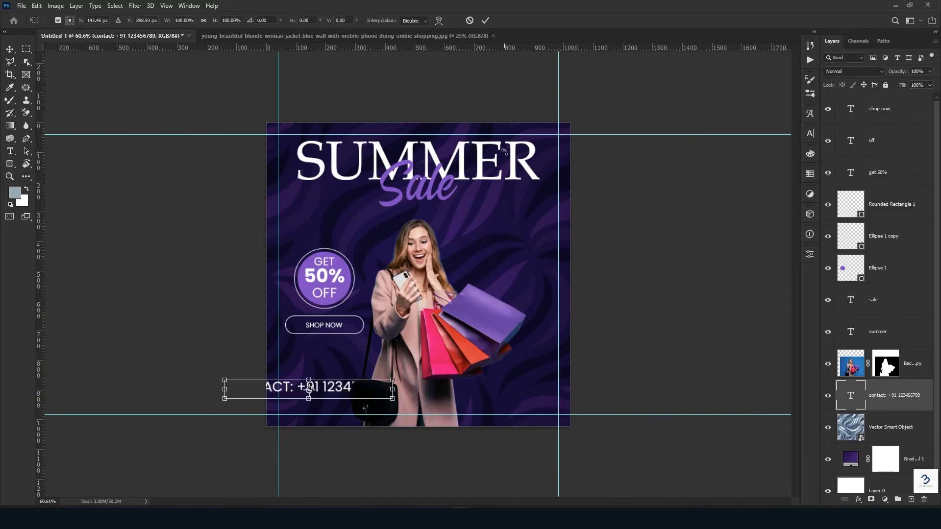
drag(393, 399, 341, 397)
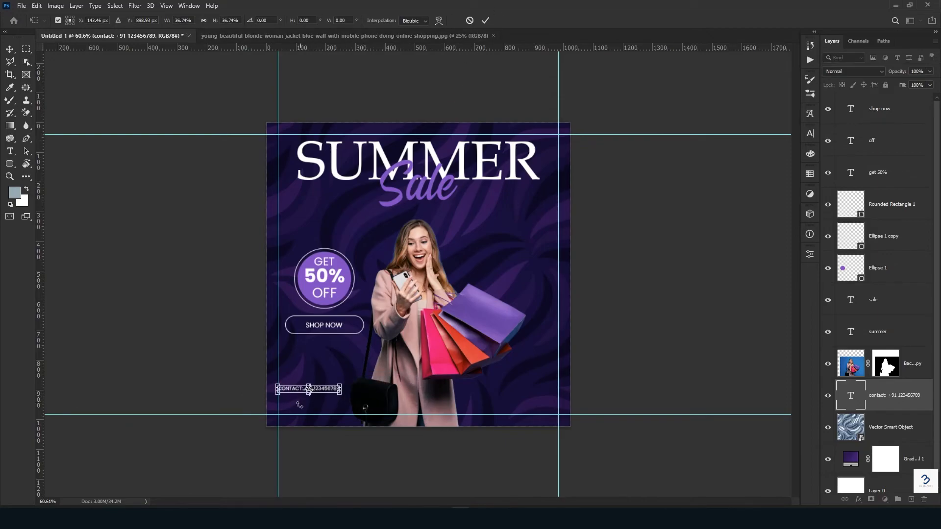
scroll(337, 405, up, 5)
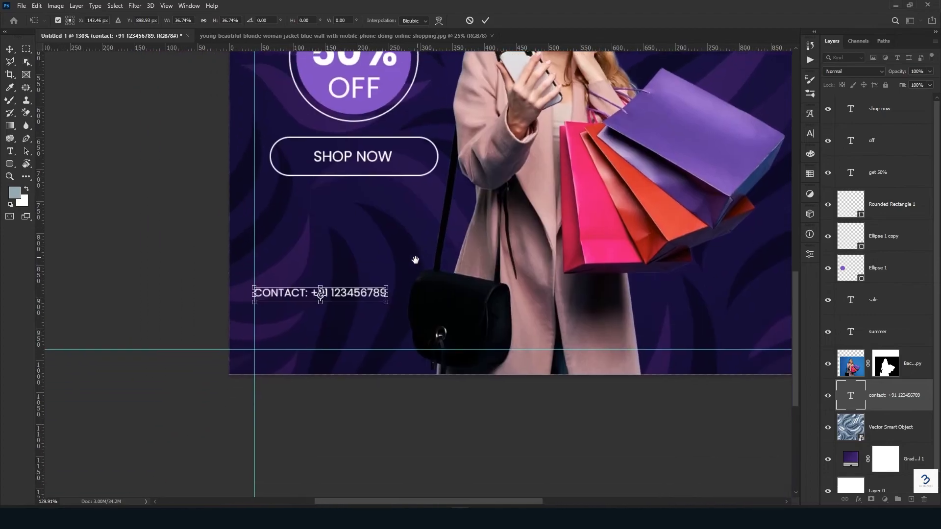
drag(341, 292, 338, 344)
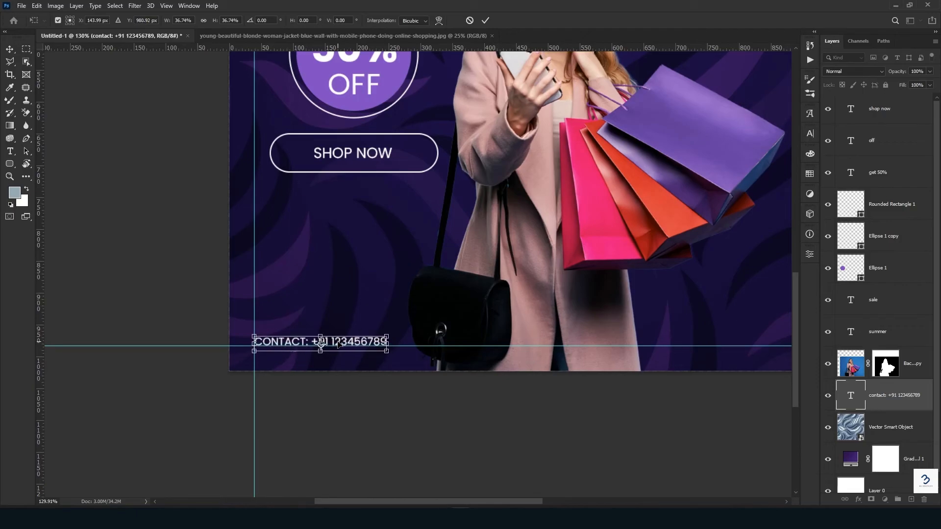
key(Return)
key(ctrl+0)
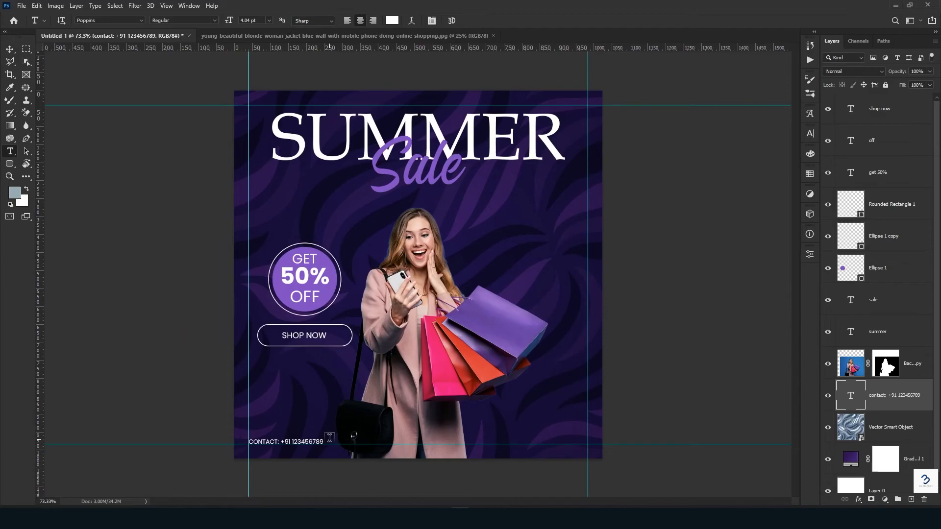
click(508, 418)
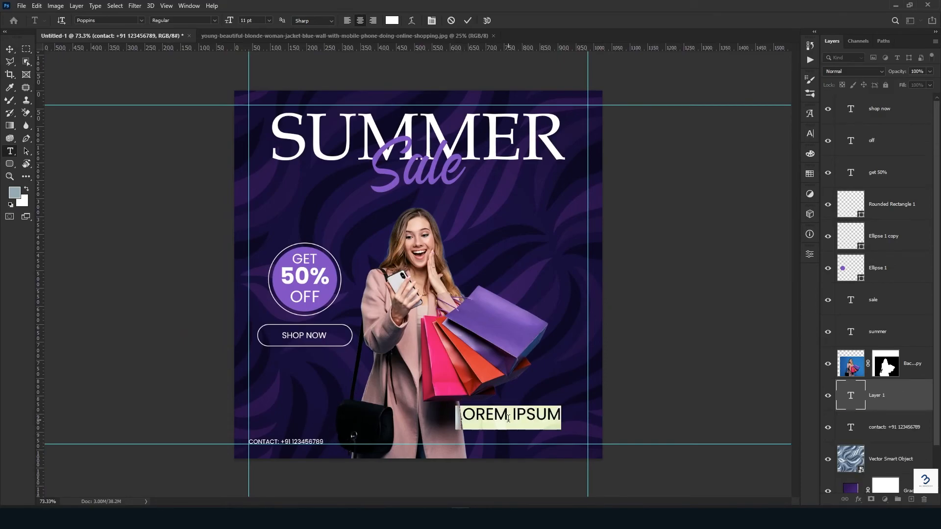
text(www.)
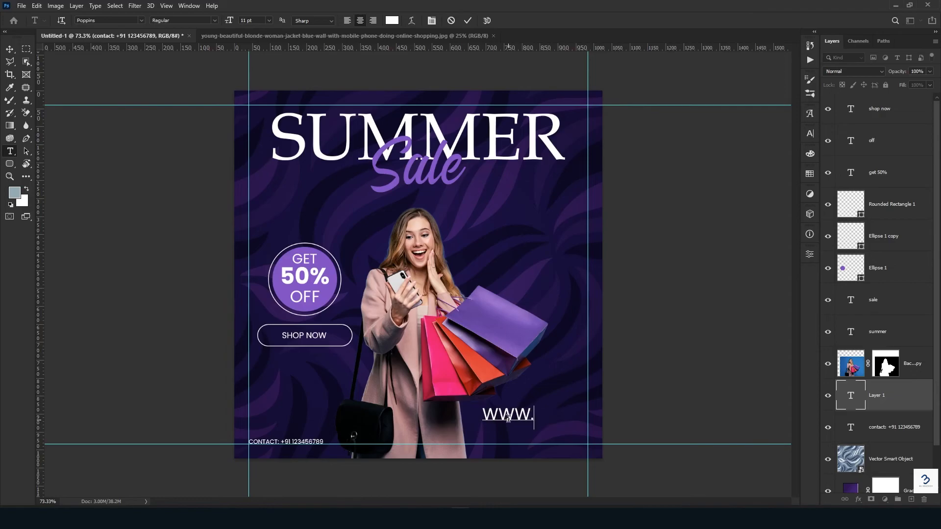
text(yourweb)
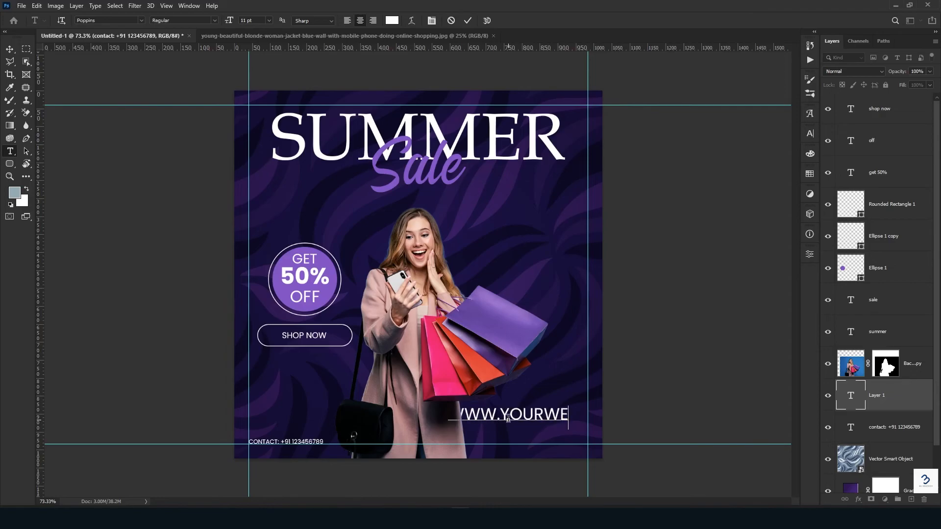
text(s)
text(TE)
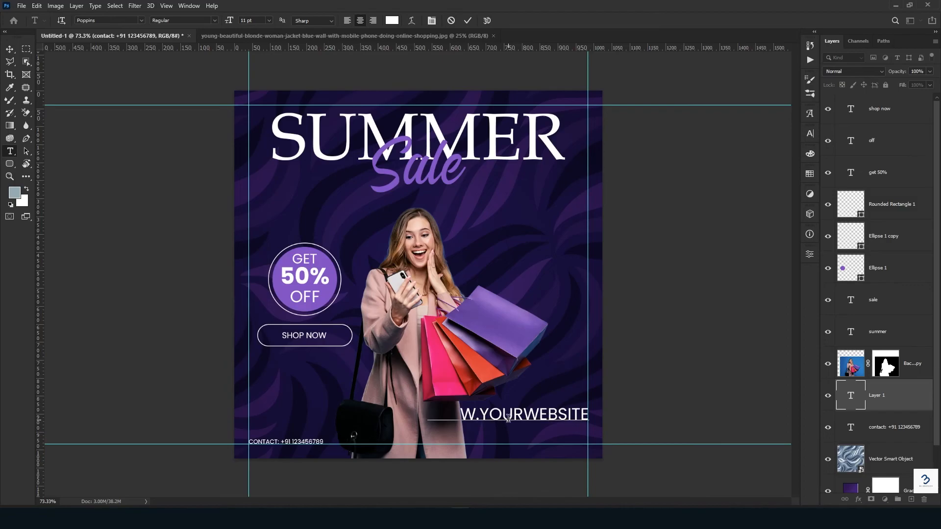
text(.COM)
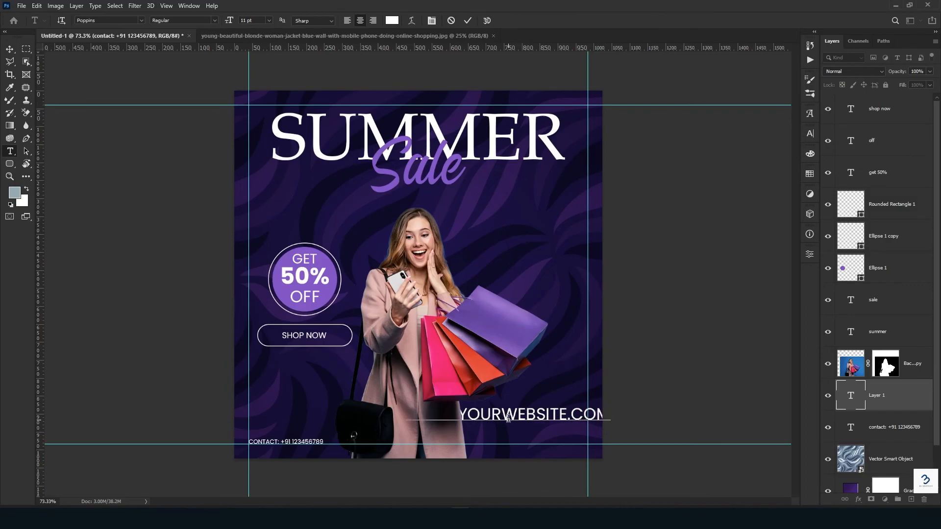
click(468, 21)
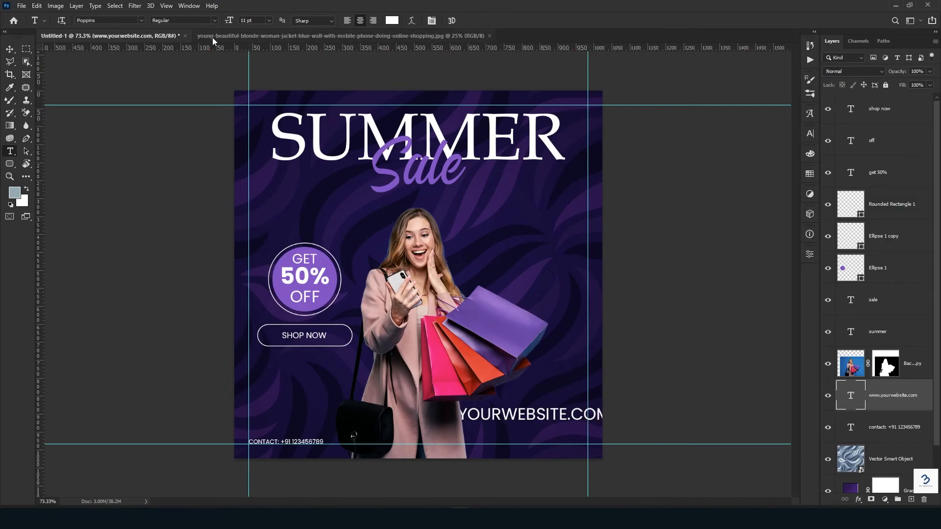
Step: Set the website text's size to 4.4 pt and place it on the bottom margin guide, ending at the right margin guide
drag(246, 18, 239, 21)
key(Return)
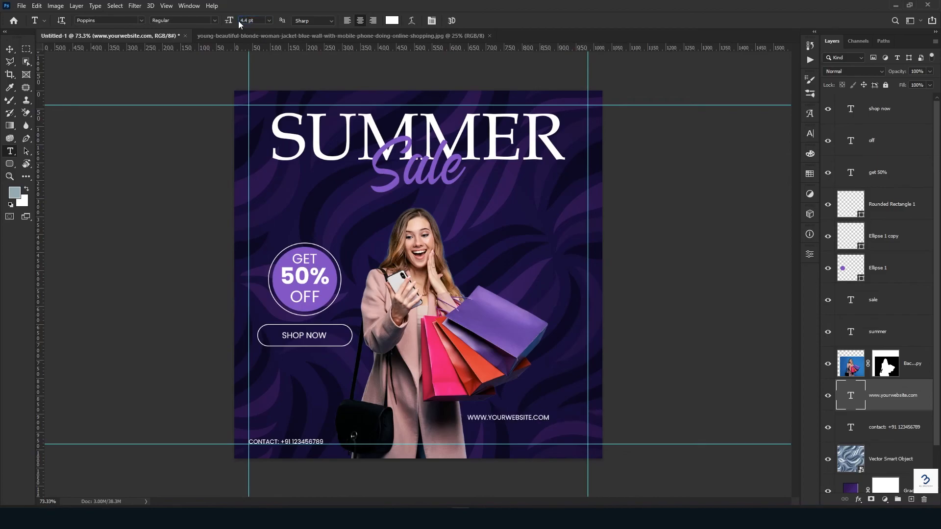
key(ctrl+t)
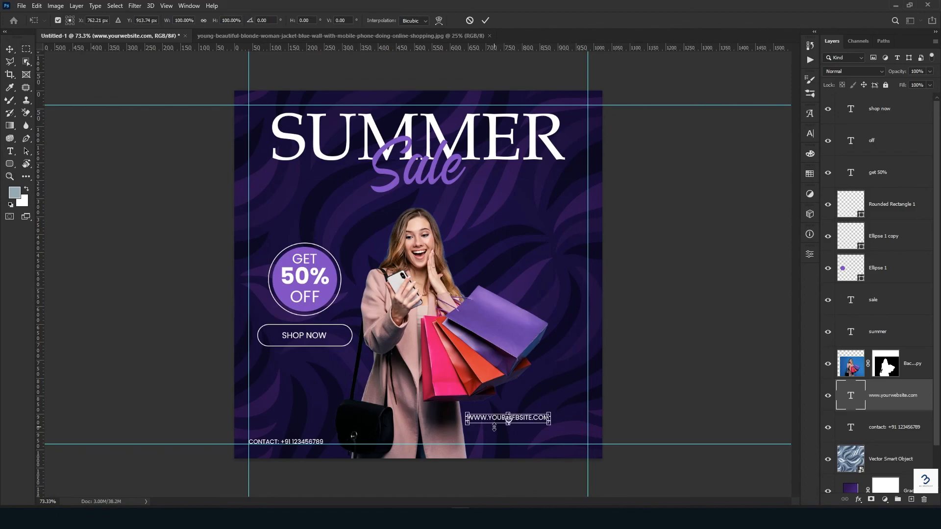
drag(529, 420, 566, 444)
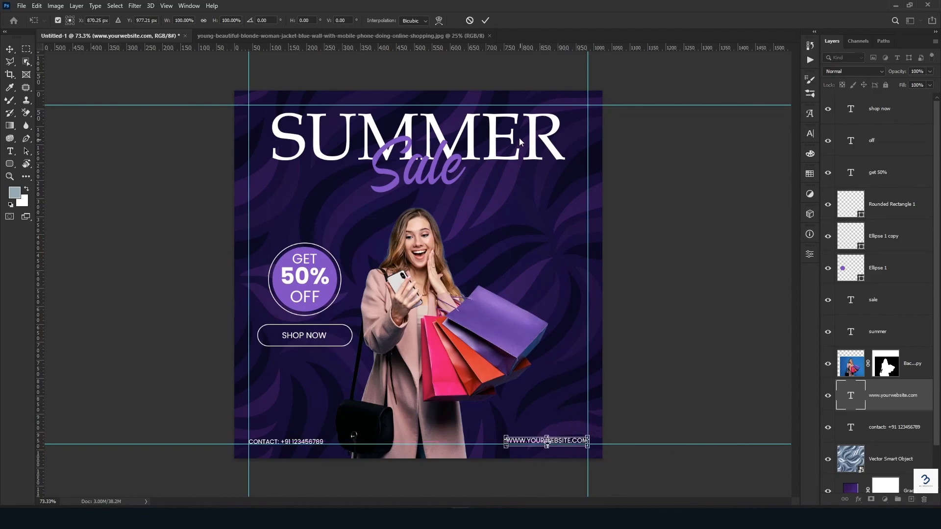
click(485, 20)
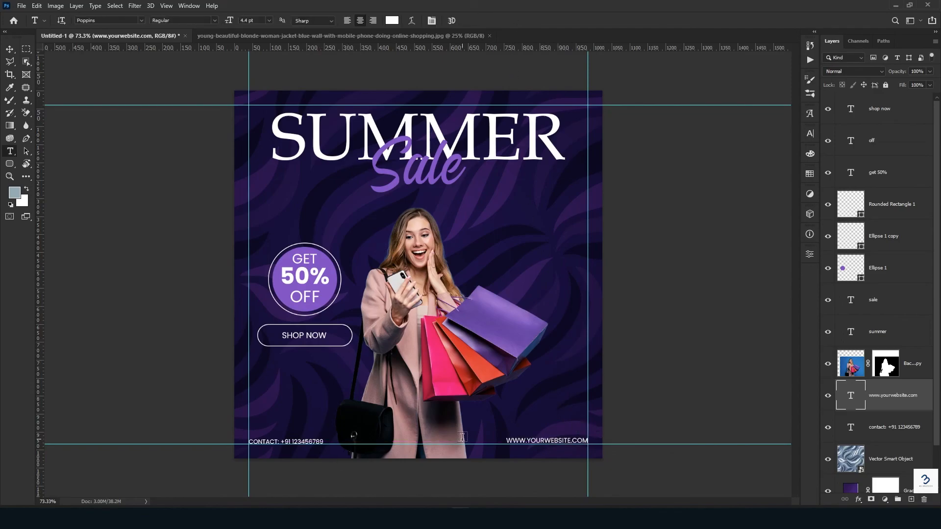